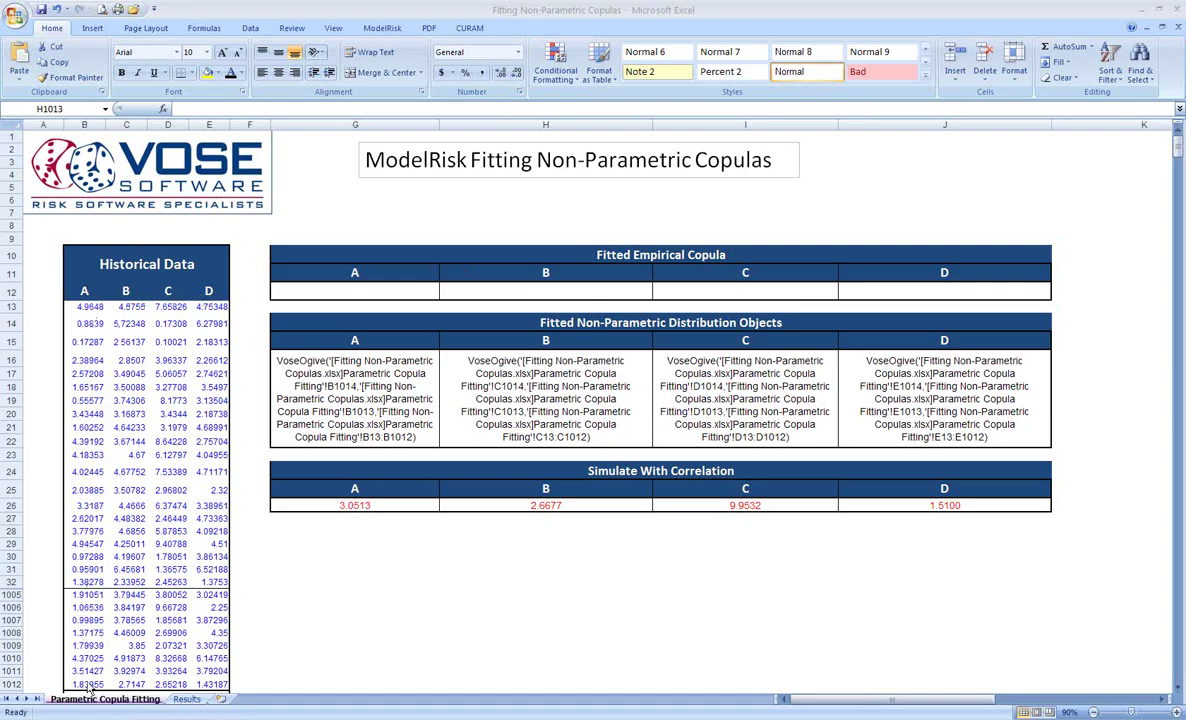
Select the full historical data block for variables A to D, cells B13:E1012
{"action": "left_click", "coordinate": [85, 307]}
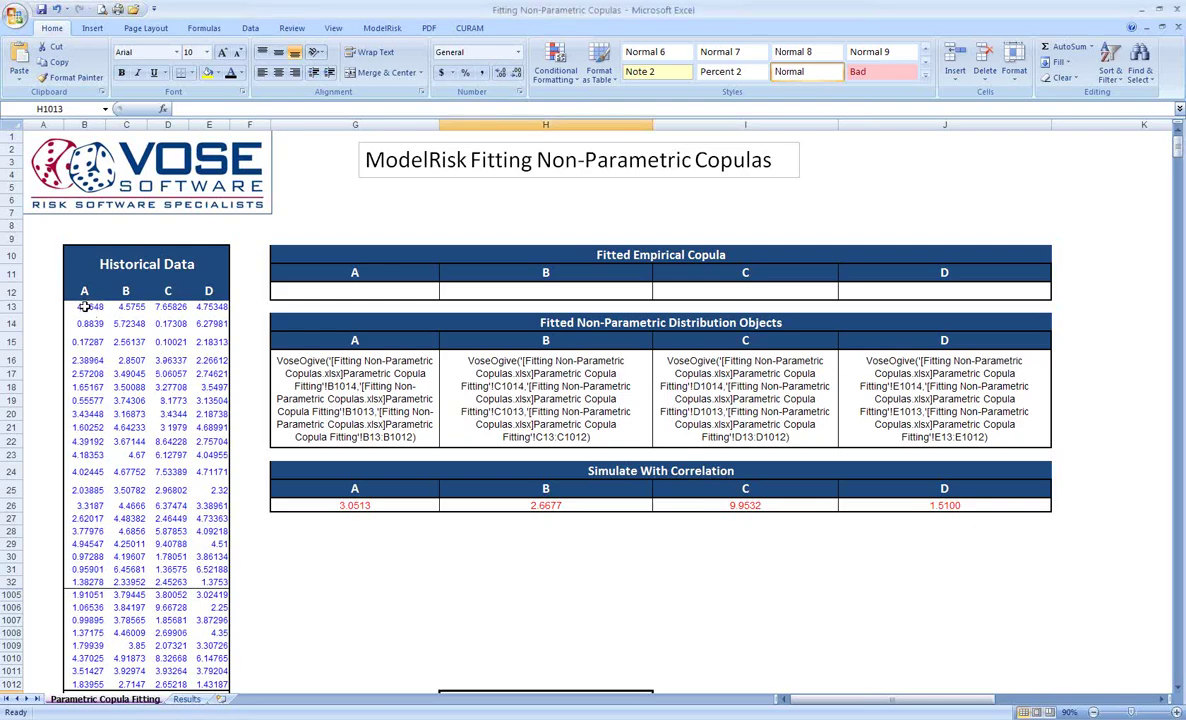
{"action": "left_click_drag", "start_coordinate": [85, 307], "coordinate": [210, 307]}
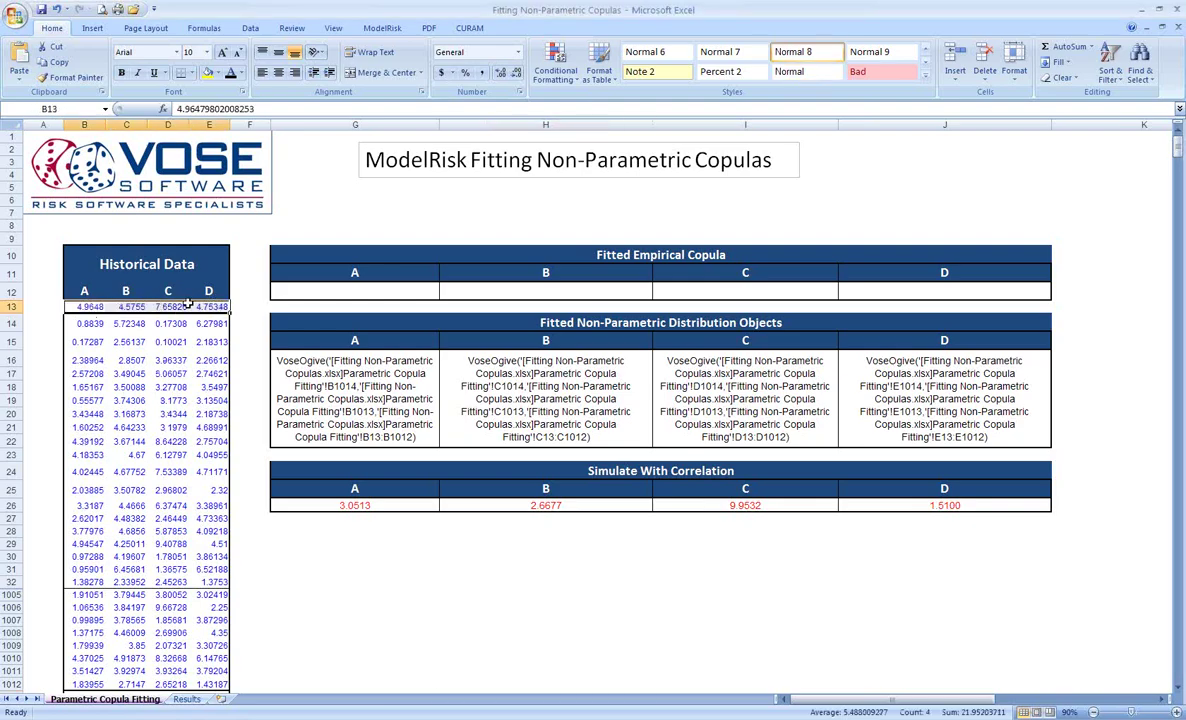
{"action": "left_click_drag", "start_coordinate": [85, 323], "coordinate": [205, 333]}
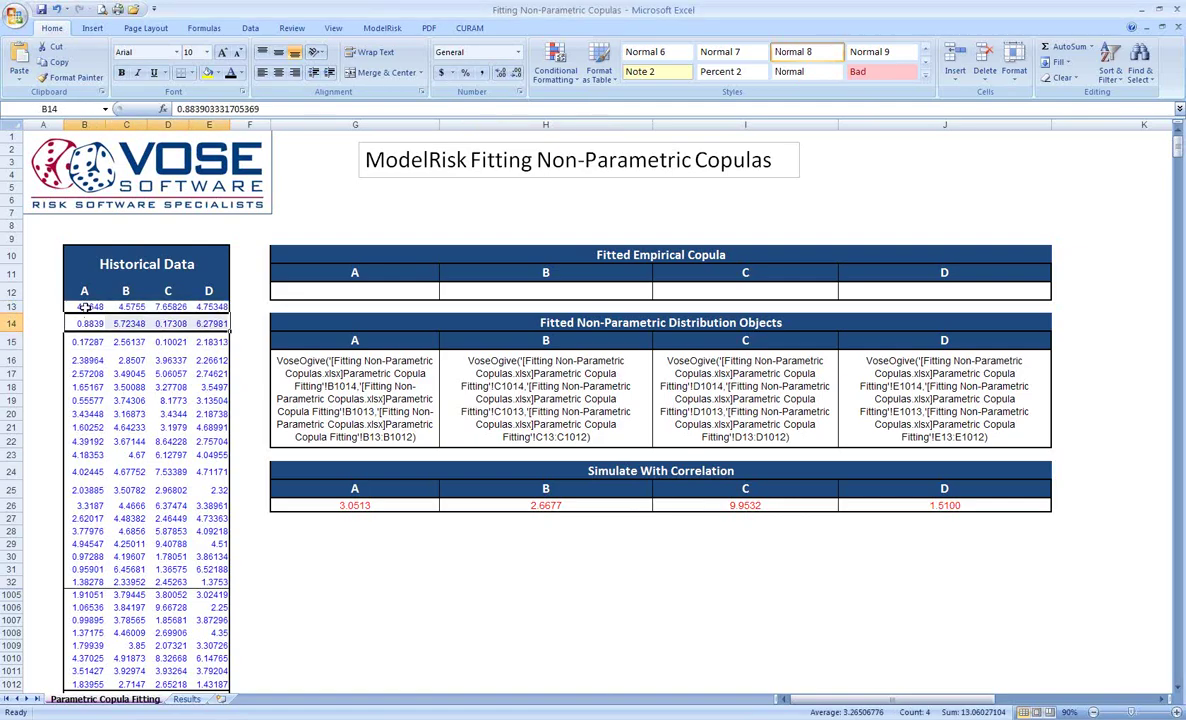
{"action": "left_click_drag", "start_coordinate": [85, 307], "coordinate": [199, 659]}
{"action": "scroll", "coordinate": [286, 640], "scroll_direction": "up", "scroll_amount": 1}
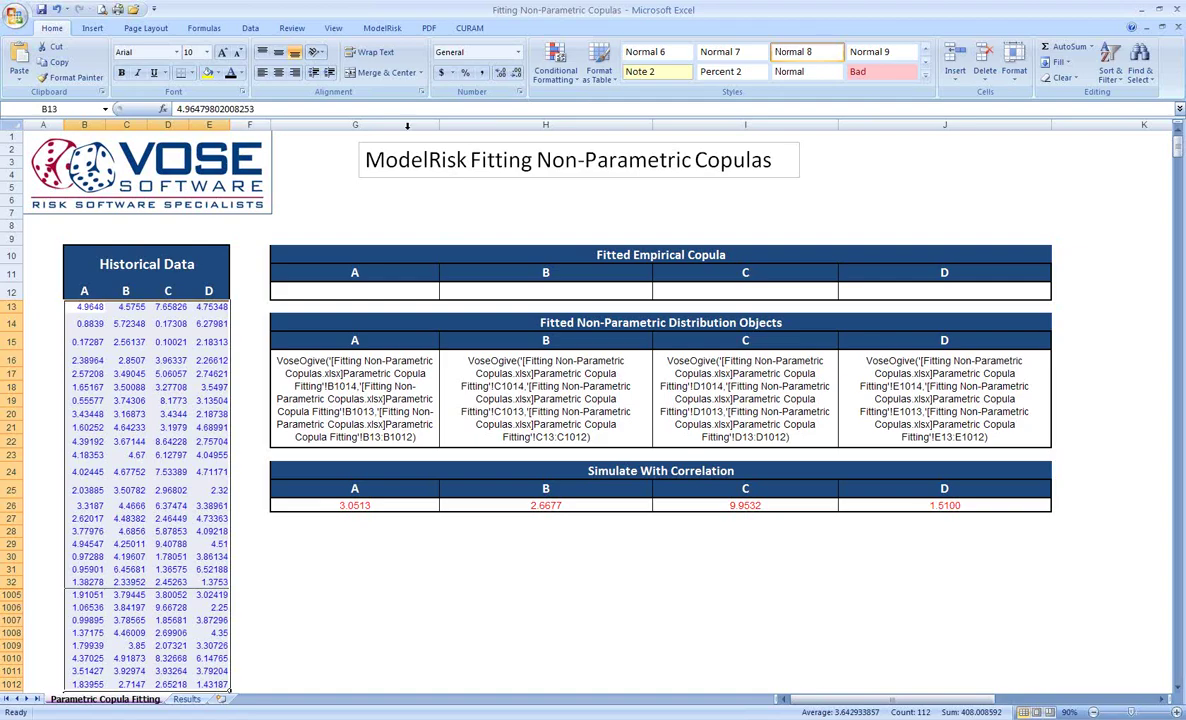
Run a Multivariate Fit Copula on the selected data with the Clayton, Frank, Gumbel, Normal and T models
{"action": "left_click", "coordinate": [386, 30]}
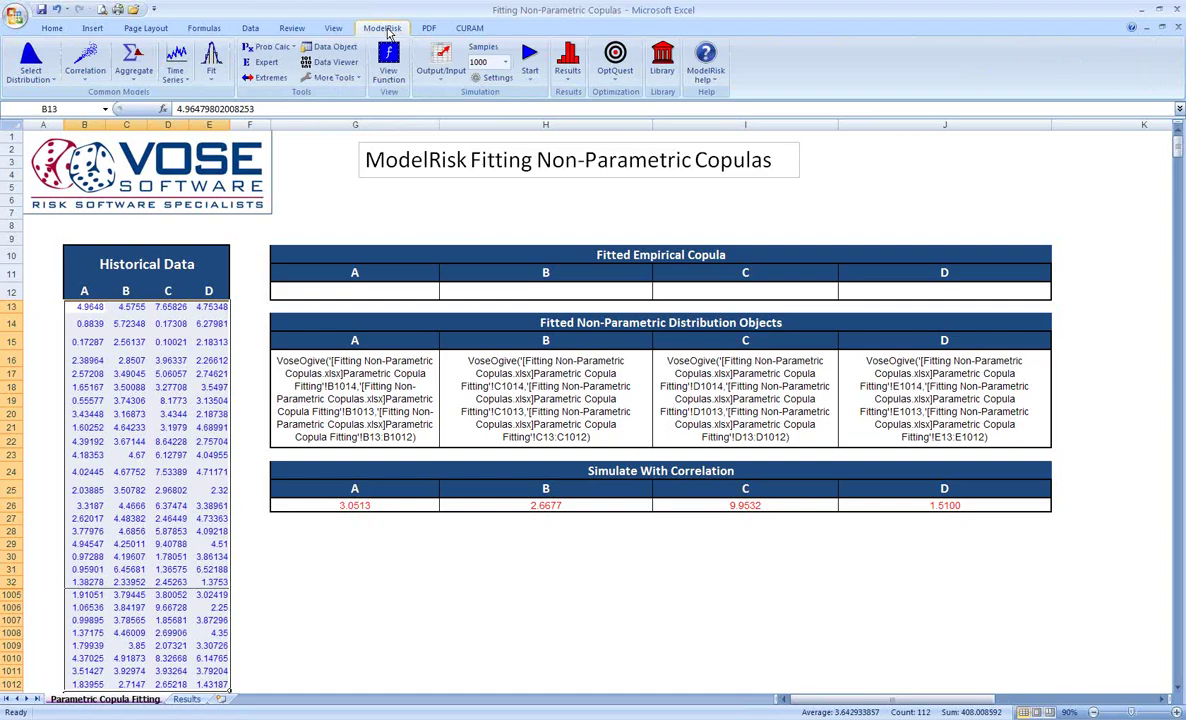
{"action": "left_click", "coordinate": [212, 80]}
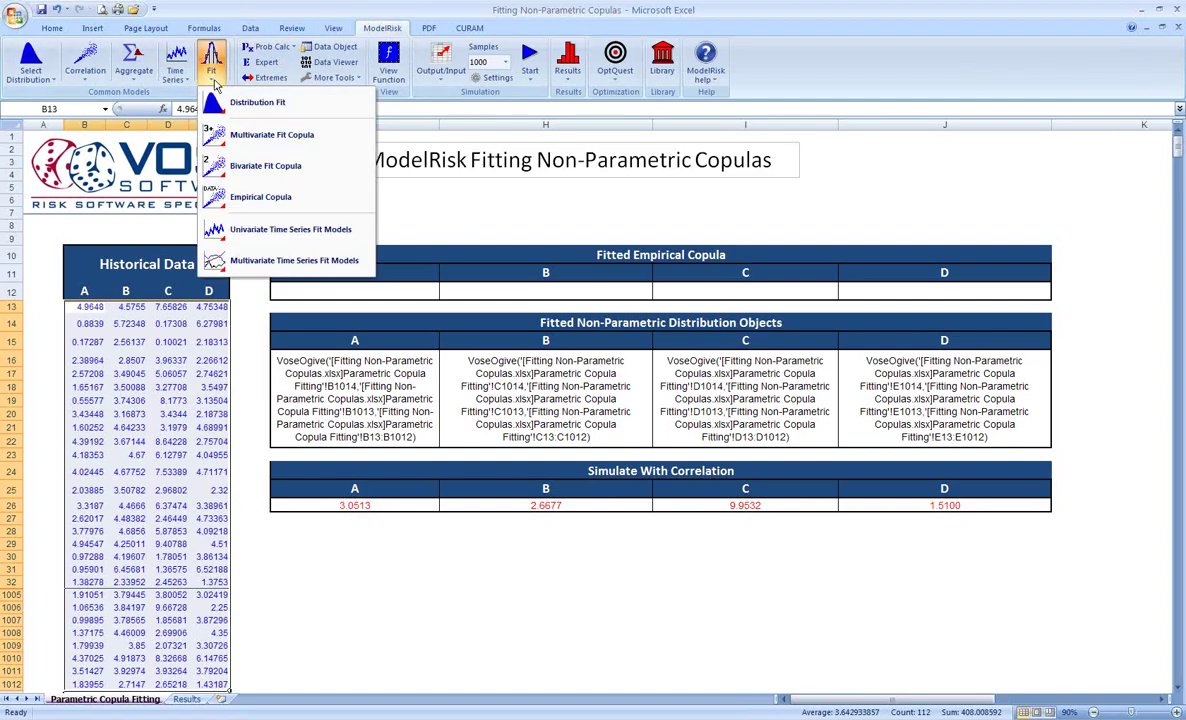
{"action": "left_click", "coordinate": [222, 140]}
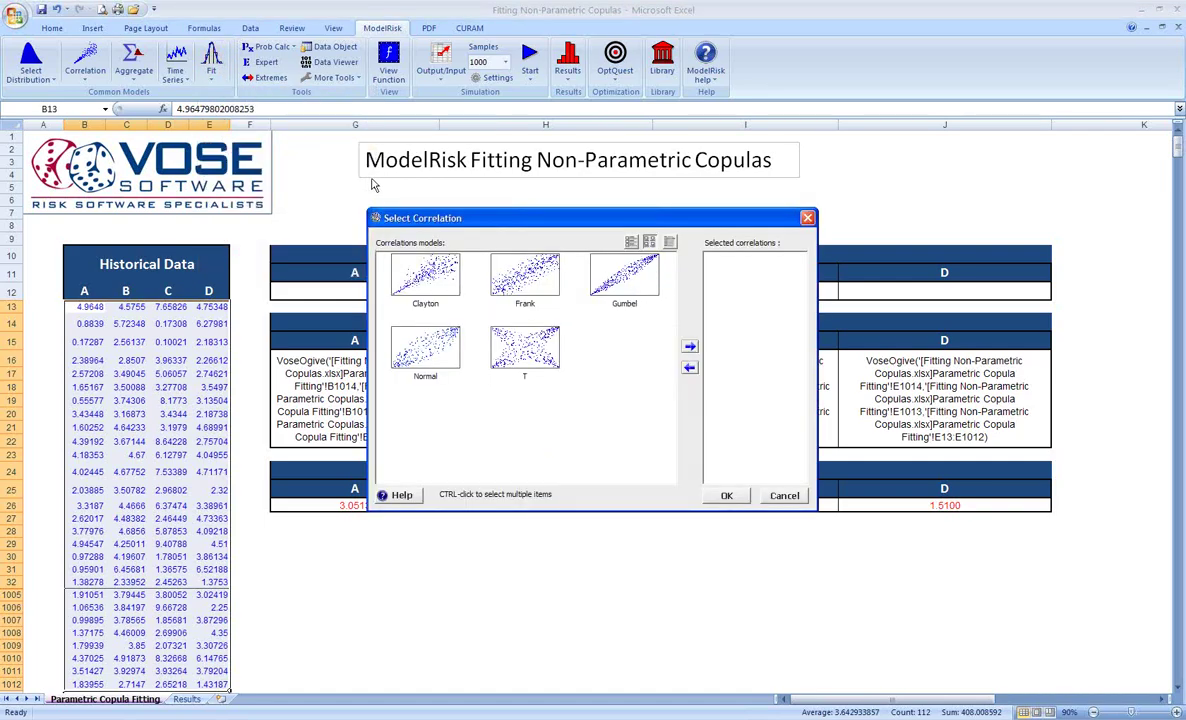
{"action": "left_click_drag", "start_coordinate": [380, 266], "coordinate": [614, 350]}
{"action": "left_click", "coordinate": [690, 348]}
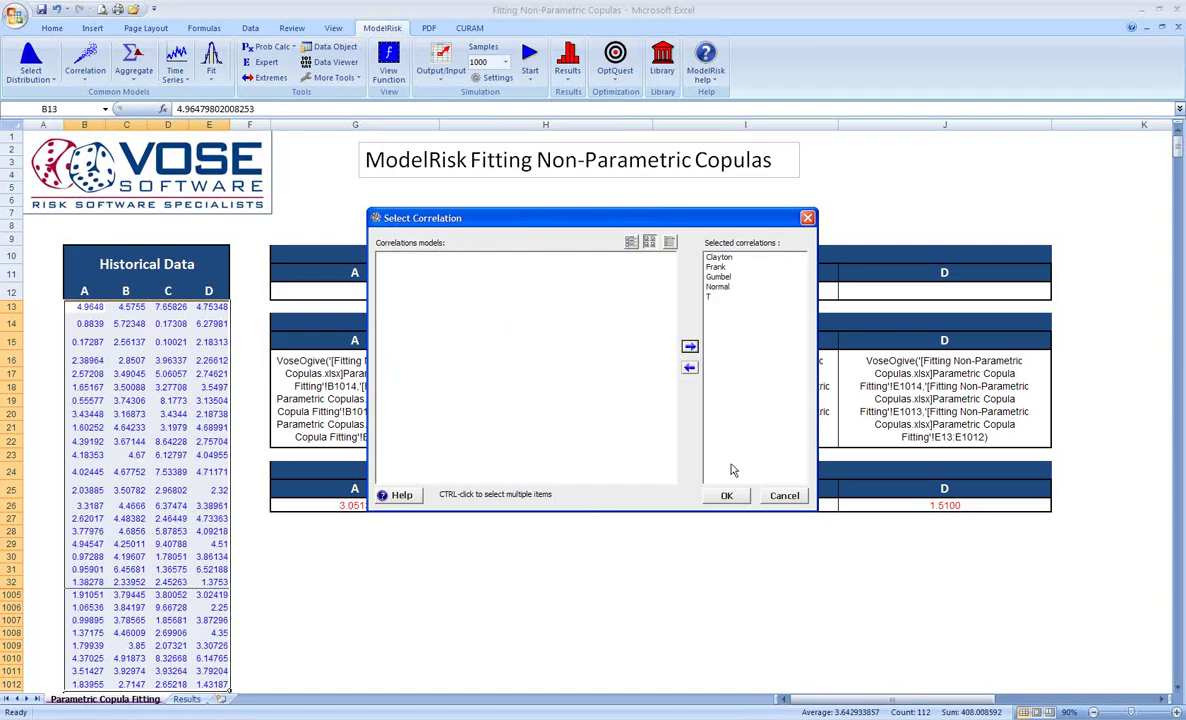
{"action": "left_click", "coordinate": [727, 495]}
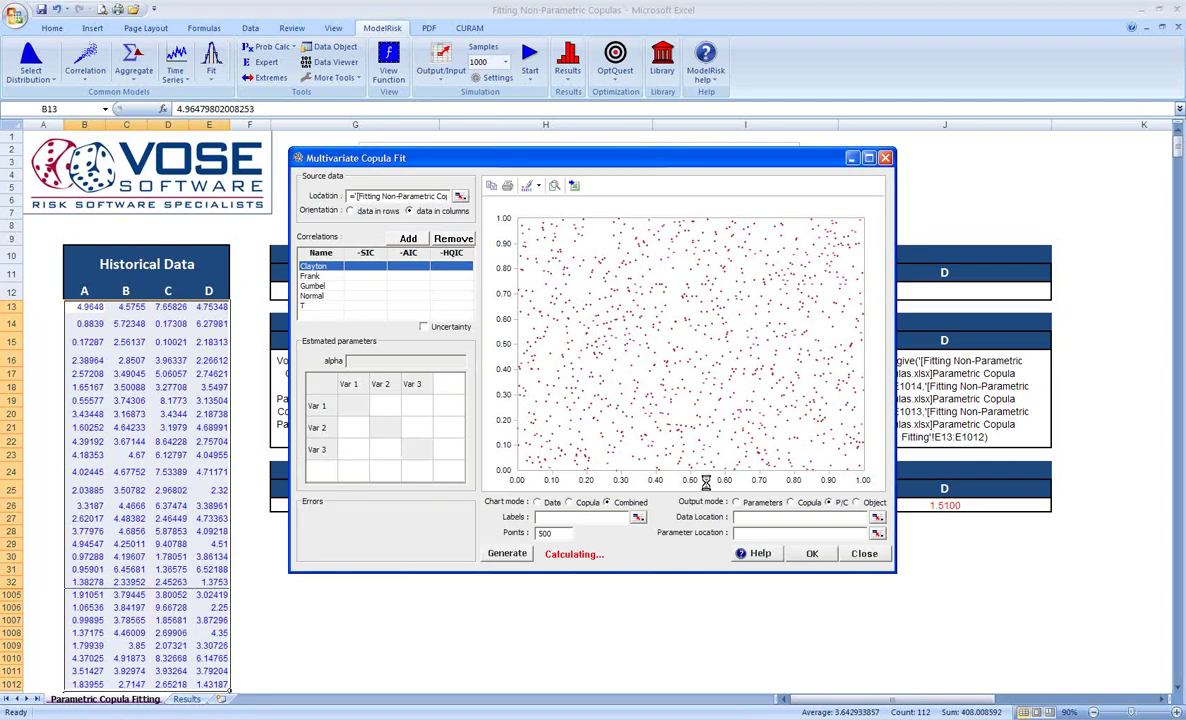
{"action": "left_click", "coordinate": [354, 254]}
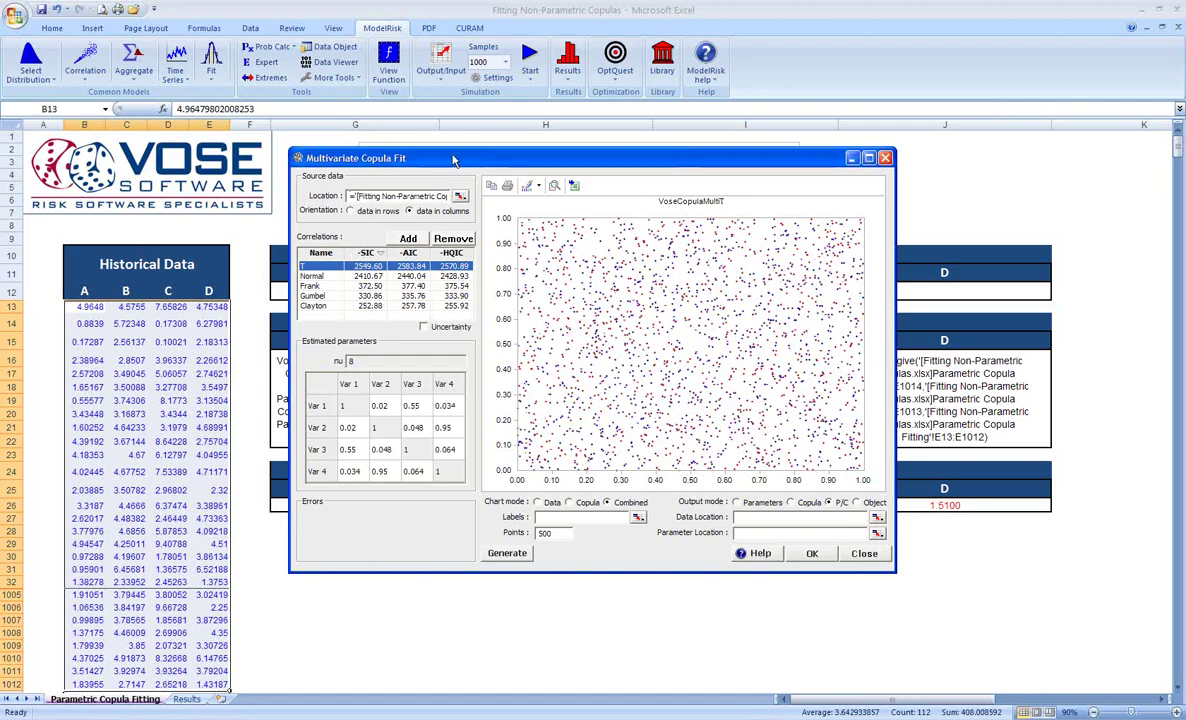
{"action": "left_click_drag", "start_coordinate": [451, 158], "coordinate": [416, 143]}
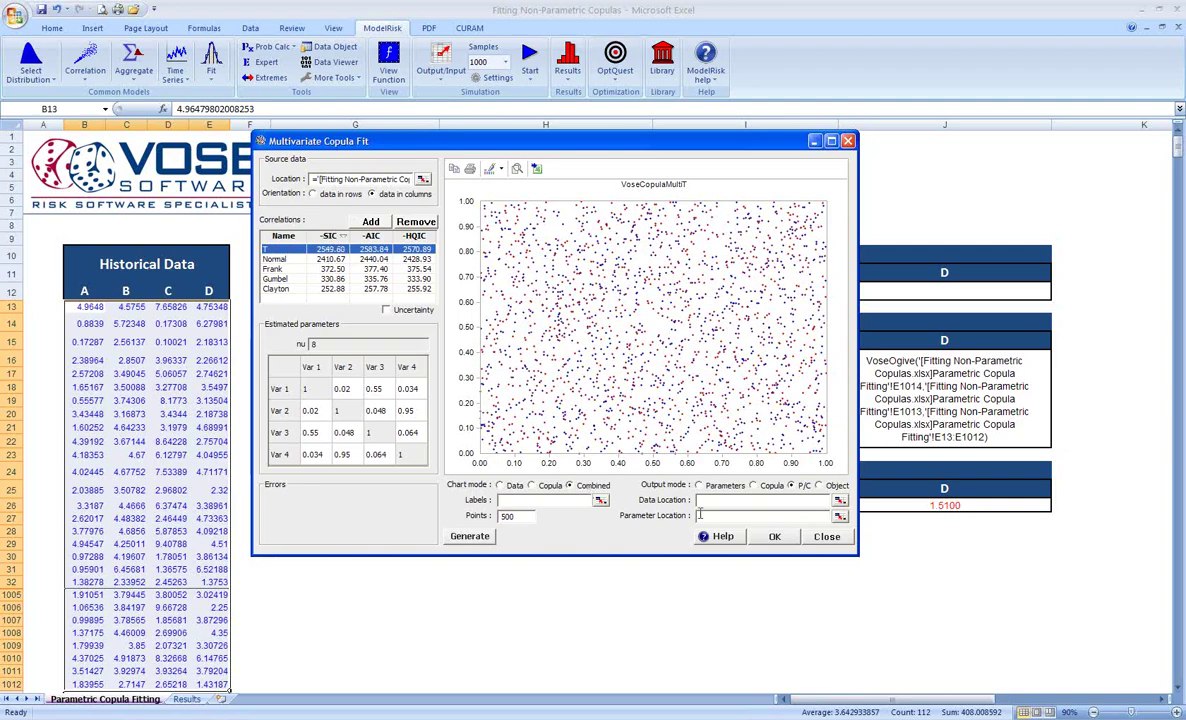
Set both the data output location and the variable labels of the multivariate fit to the heading cells B12:E12
{"action": "left_click", "coordinate": [840, 503]}
{"action": "left_click_drag", "start_coordinate": [76, 290], "coordinate": [209, 290]}
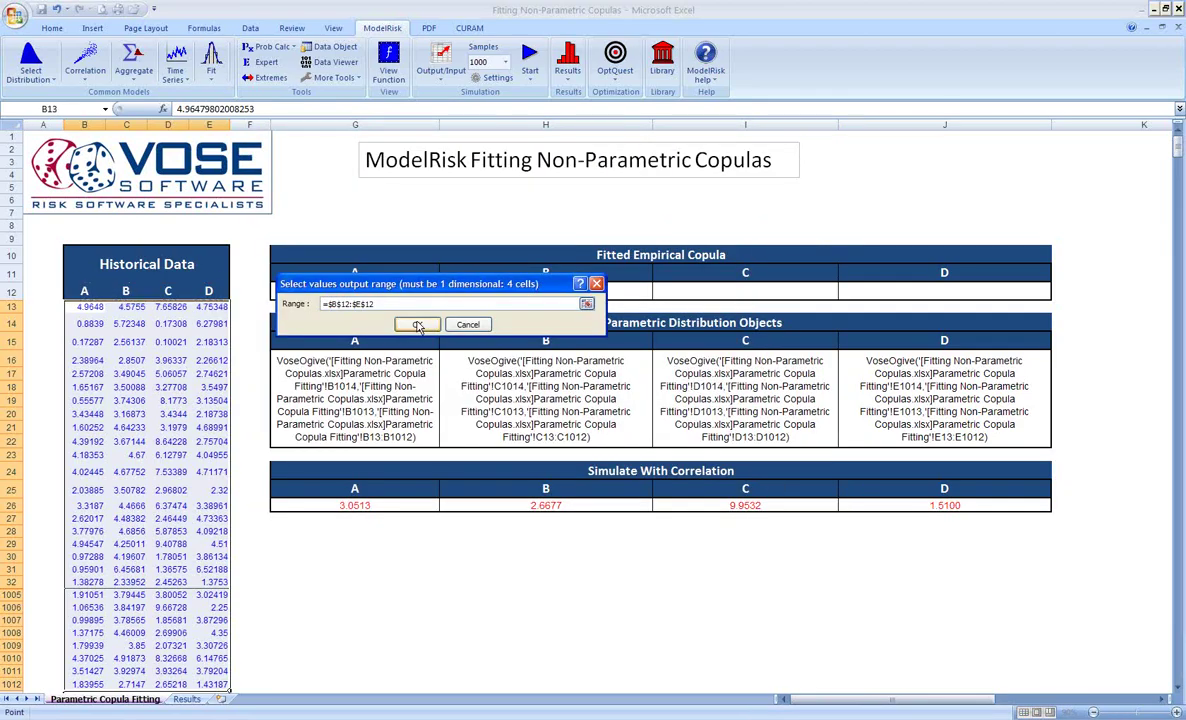
{"action": "left_click", "coordinate": [413, 320]}
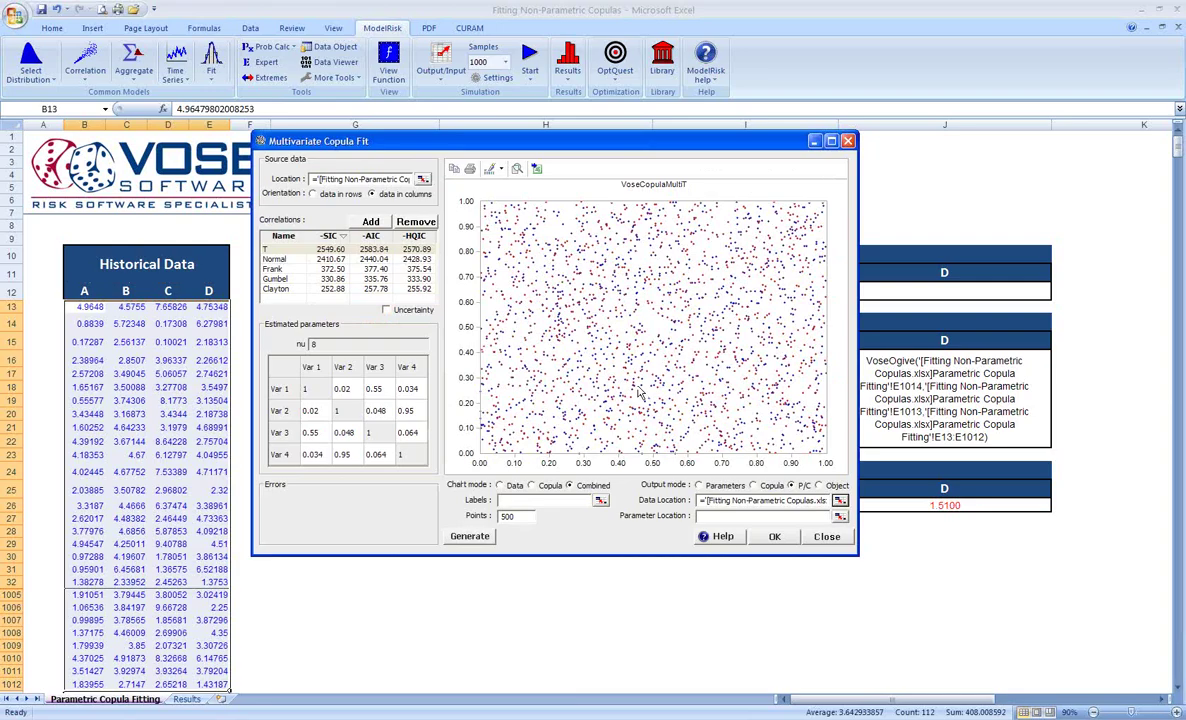
{"action": "left_click", "coordinate": [600, 500]}
{"action": "left_click_drag", "start_coordinate": [84, 290], "coordinate": [208, 290]}
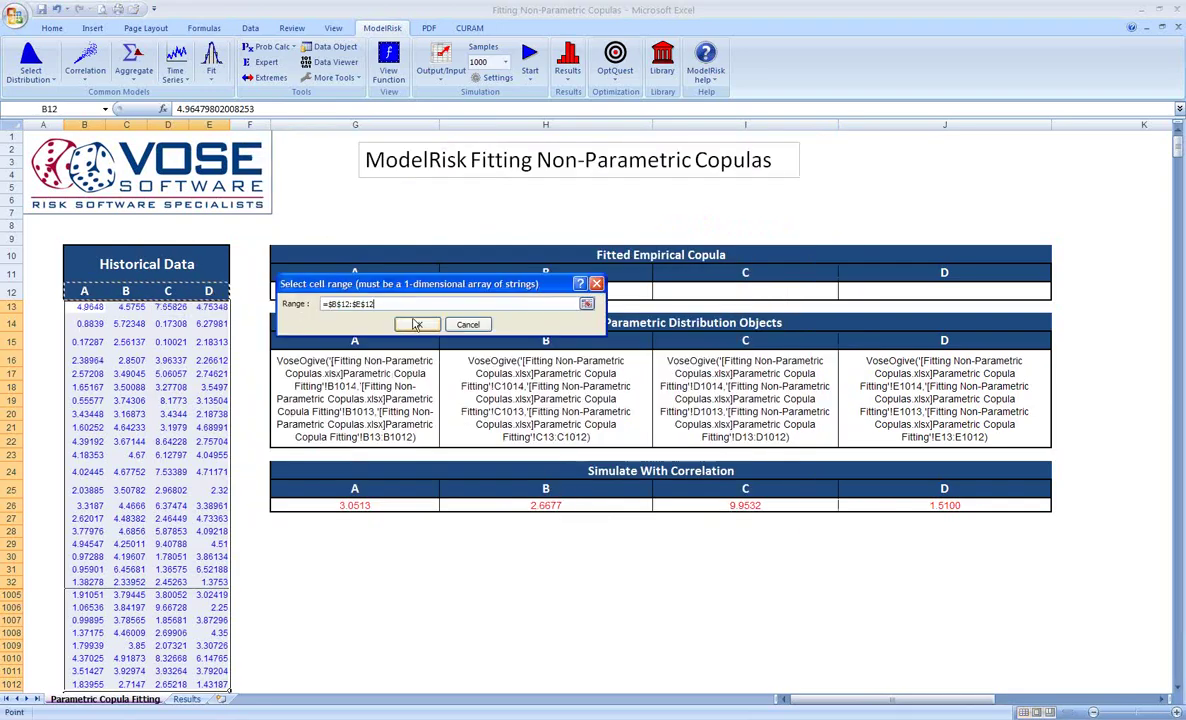
{"action": "left_click", "coordinate": [419, 324]}
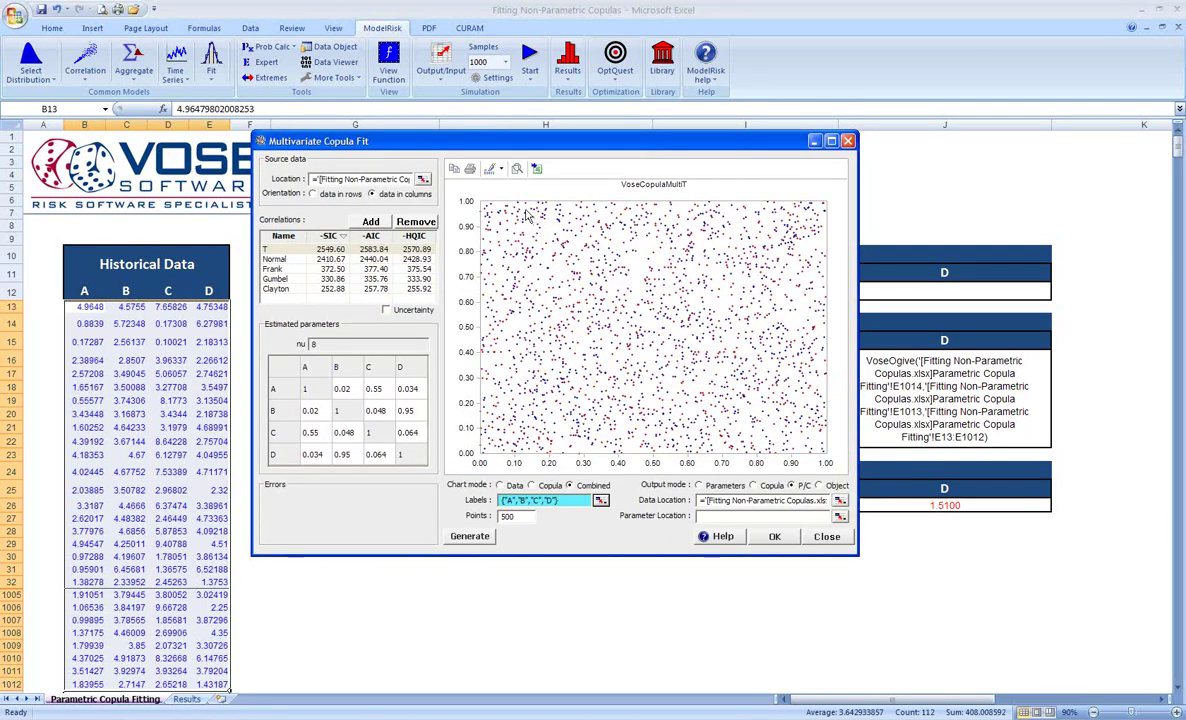
{"action": "left_click_drag", "start_coordinate": [488, 141], "coordinate": [513, 237]}
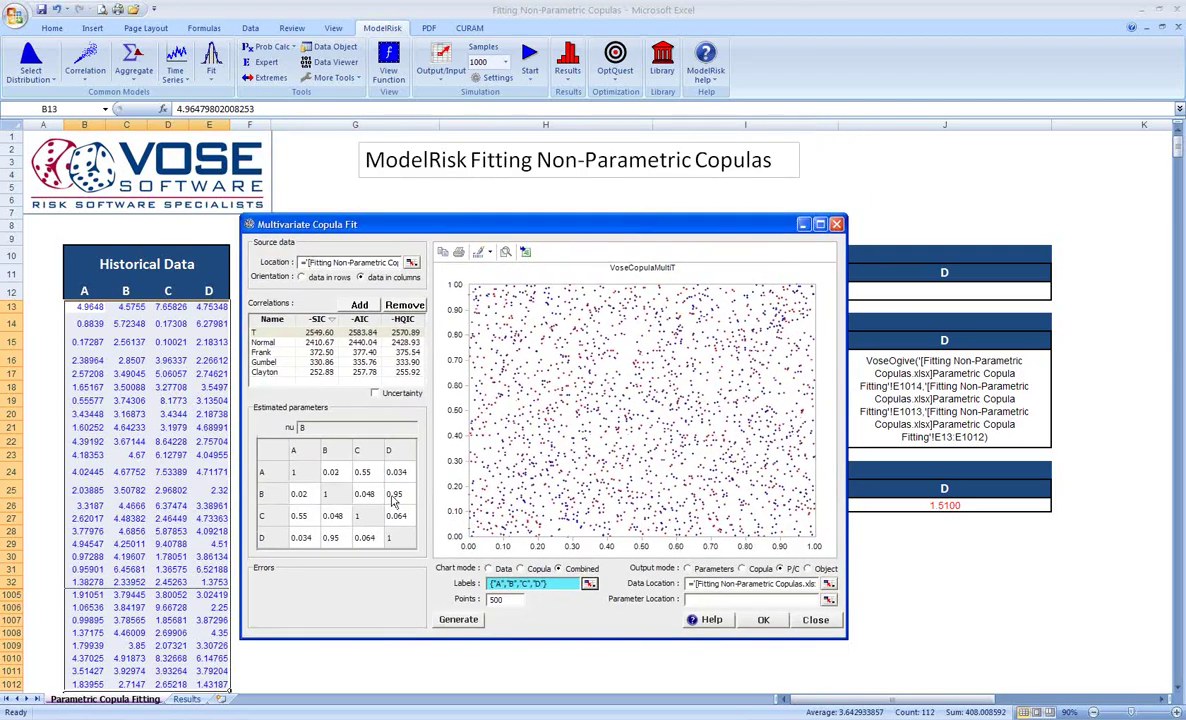
Examine the T copula fit for pairs A–B and A–C, comparing the A–C data-only chart with the combined chart
{"action": "left_click", "coordinate": [318, 472]}
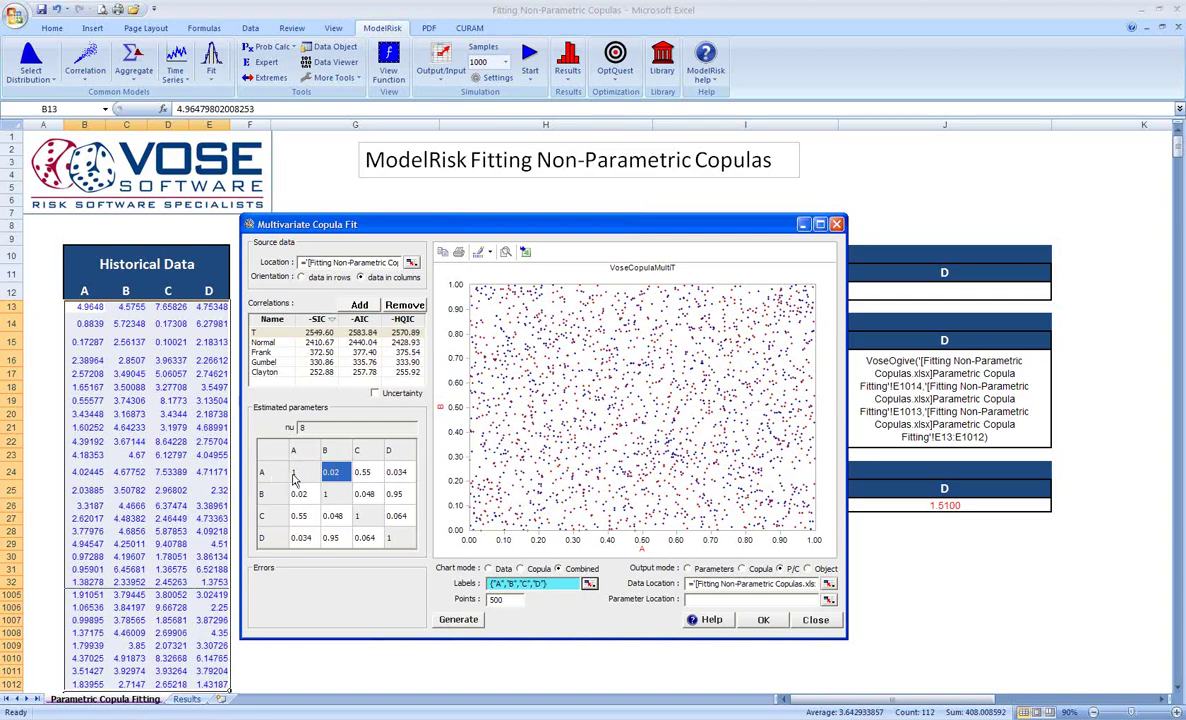
{"action": "left_click", "coordinate": [362, 472]}
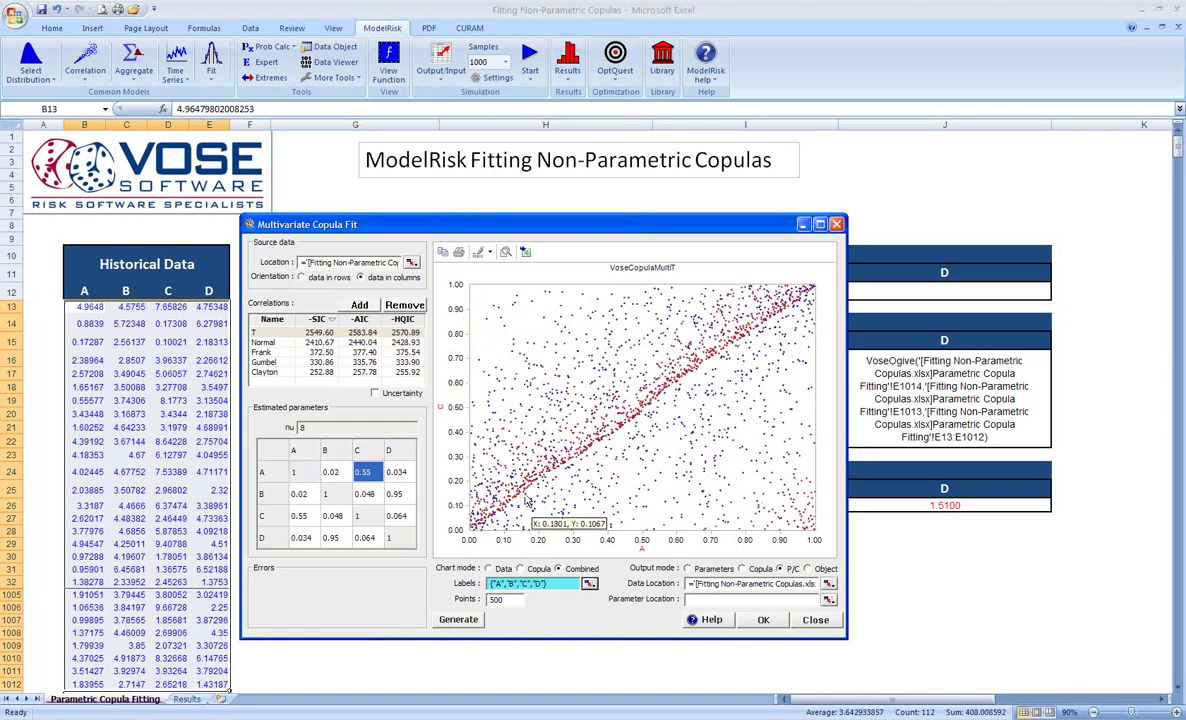
{"action": "left_click", "coordinate": [489, 569]}
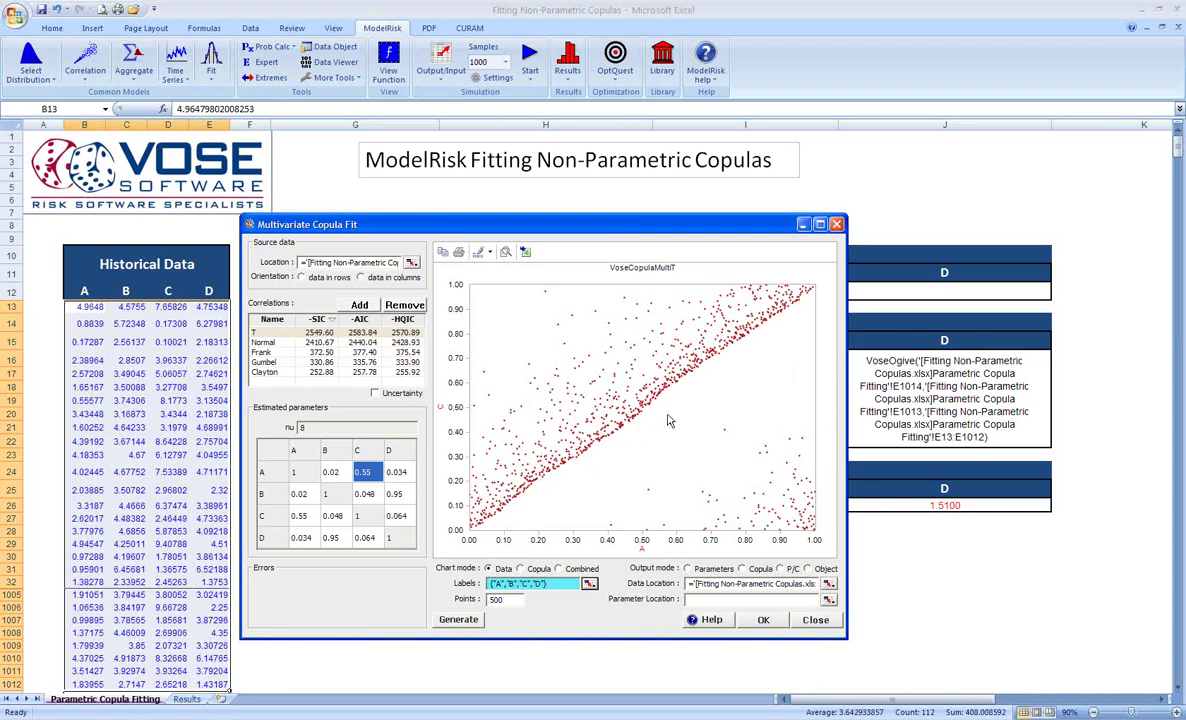
{"action": "mouse_move", "coordinate": [598, 437]}
{"action": "left_click", "coordinate": [559, 569]}
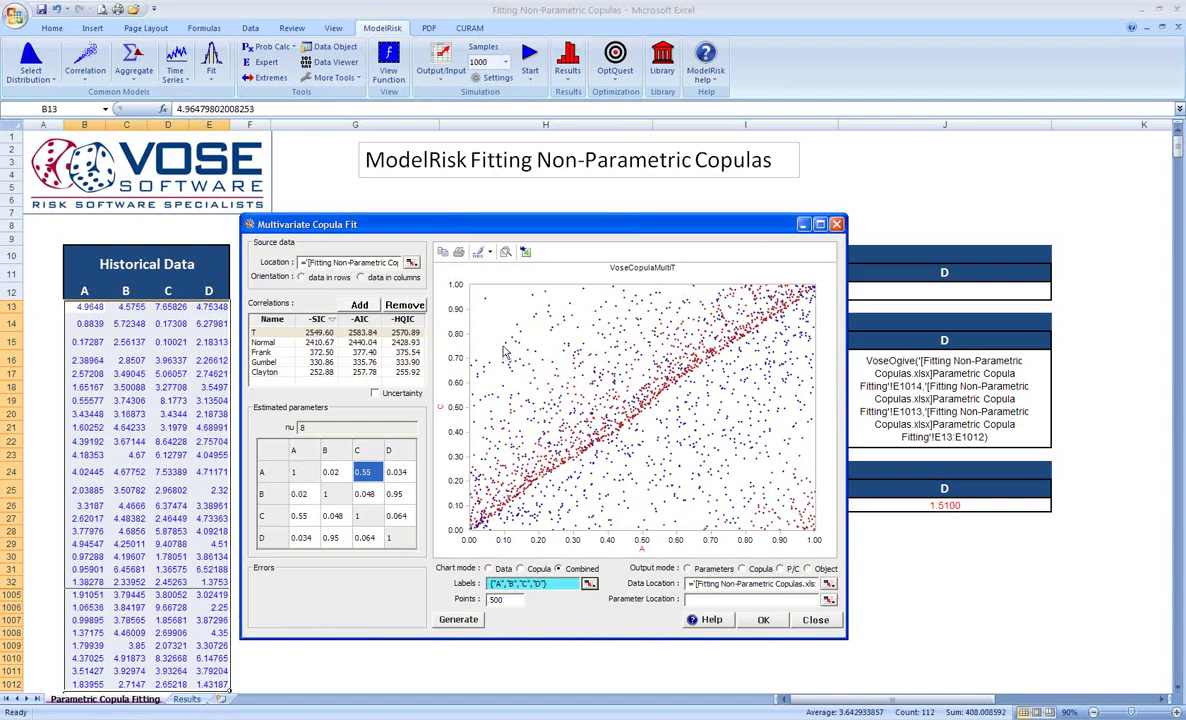
Examine the T copula fit for pairs A–D and B–D, recheck A–C, and close the multivariate fit without inserting it
{"action": "left_click", "coordinate": [396, 472]}
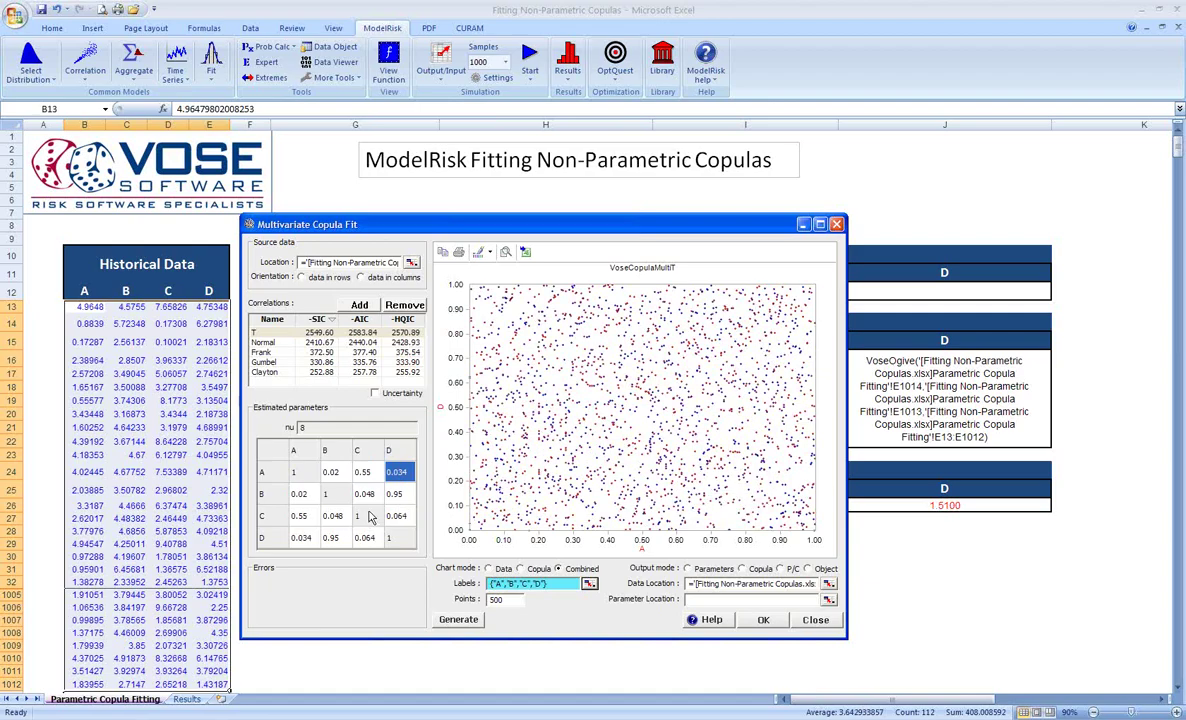
{"action": "left_click", "coordinate": [398, 494]}
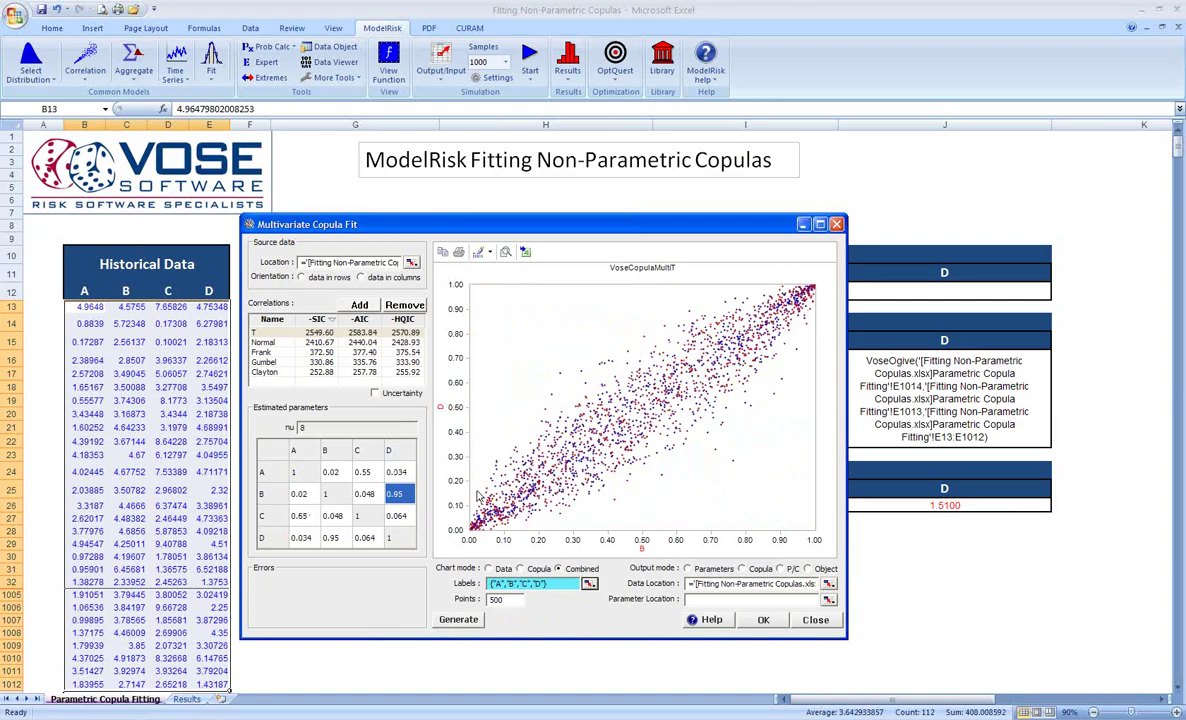
{"action": "left_click", "coordinate": [488, 568]}
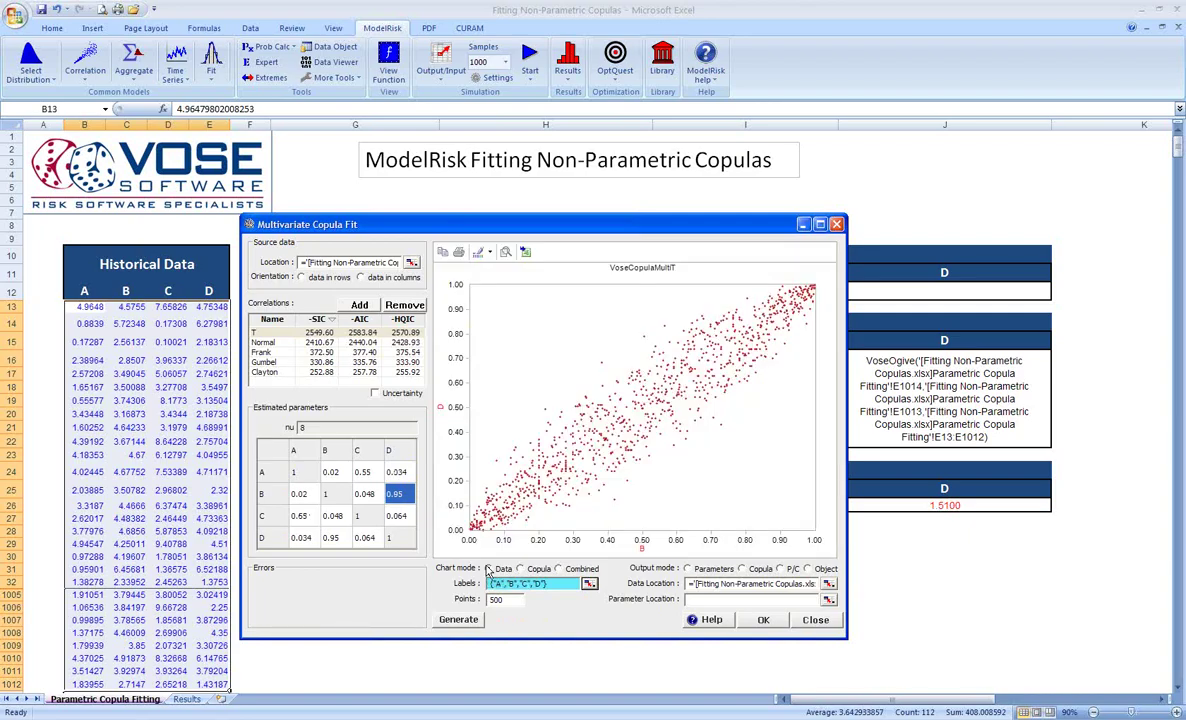
{"action": "left_click", "coordinate": [559, 569]}
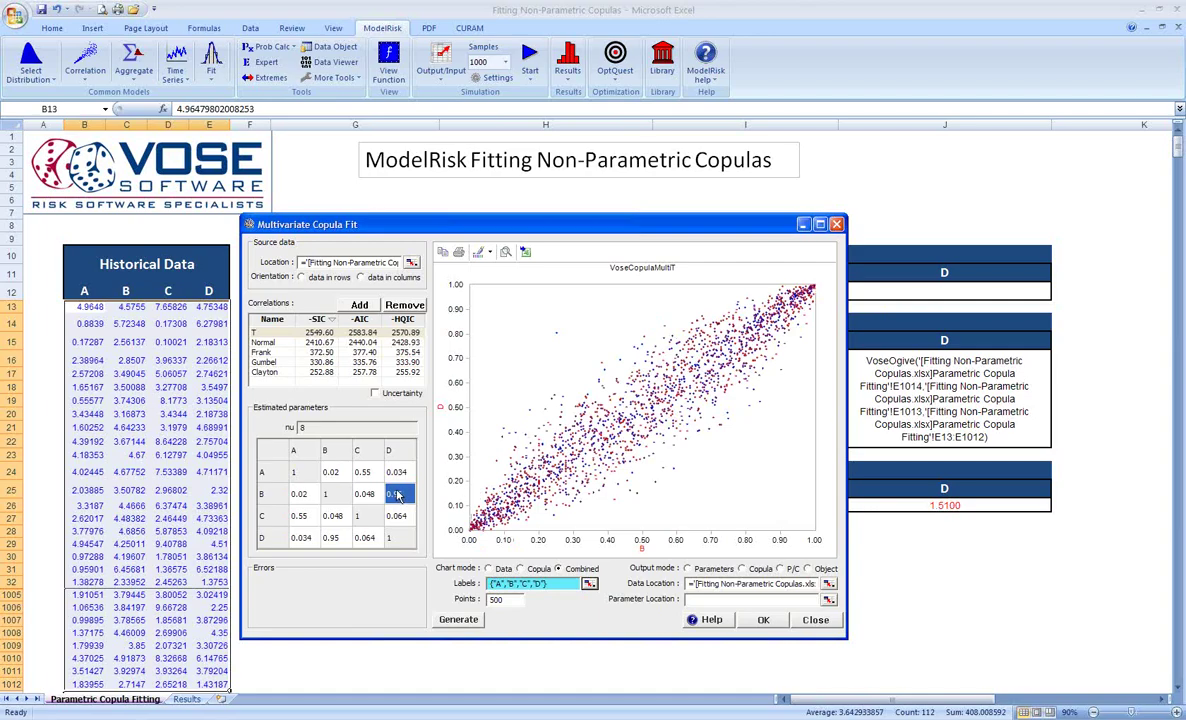
{"action": "left_click", "coordinate": [366, 473]}
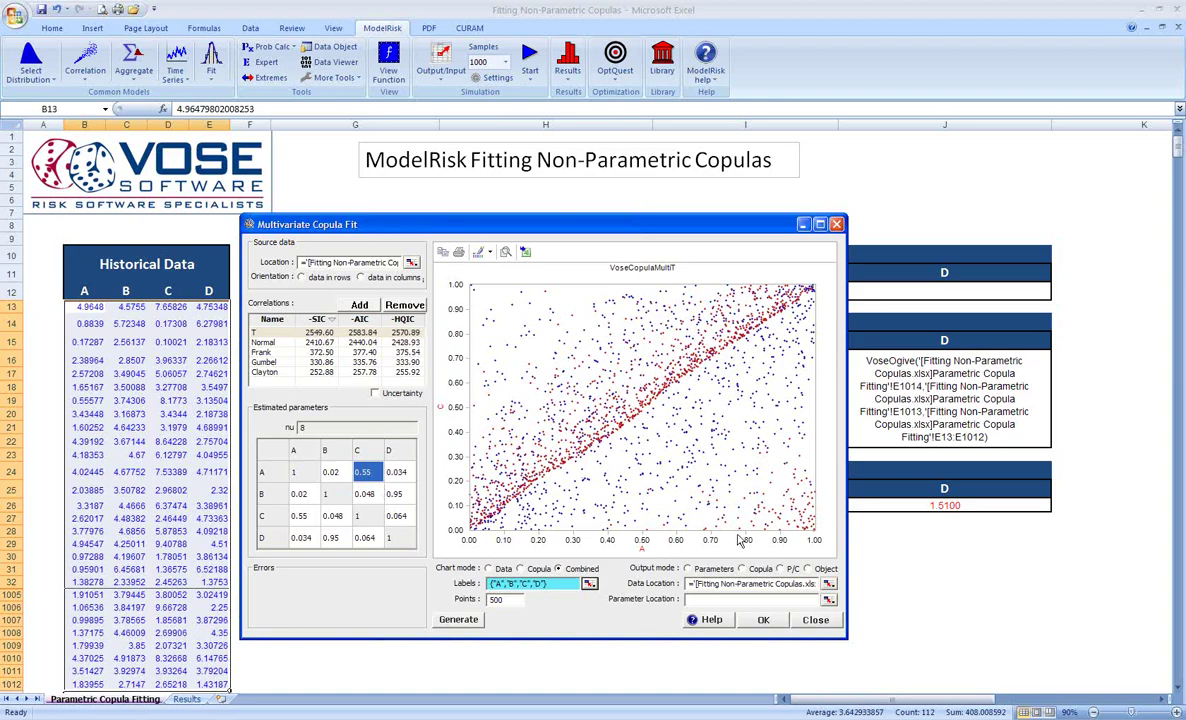
{"action": "left_click", "coordinate": [816, 621]}
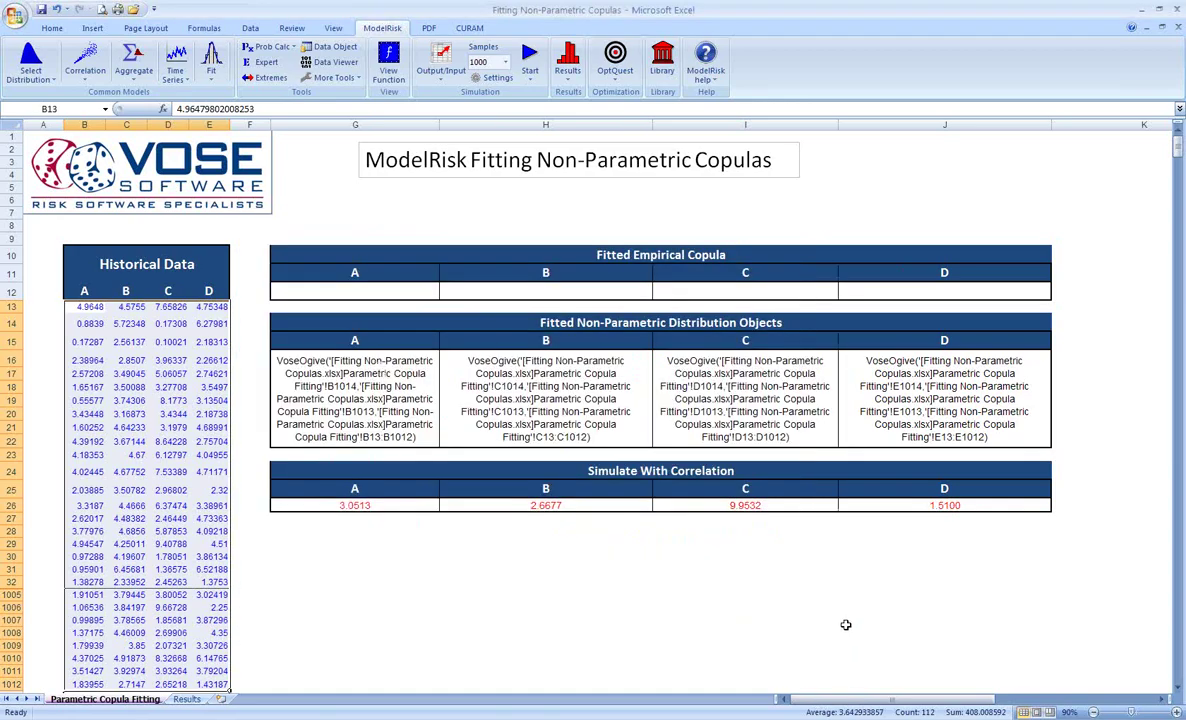
Start an Empirical Copula fit on the selected historical data and take the variable labels from B12:E12
{"action": "left_click", "coordinate": [214, 72]}
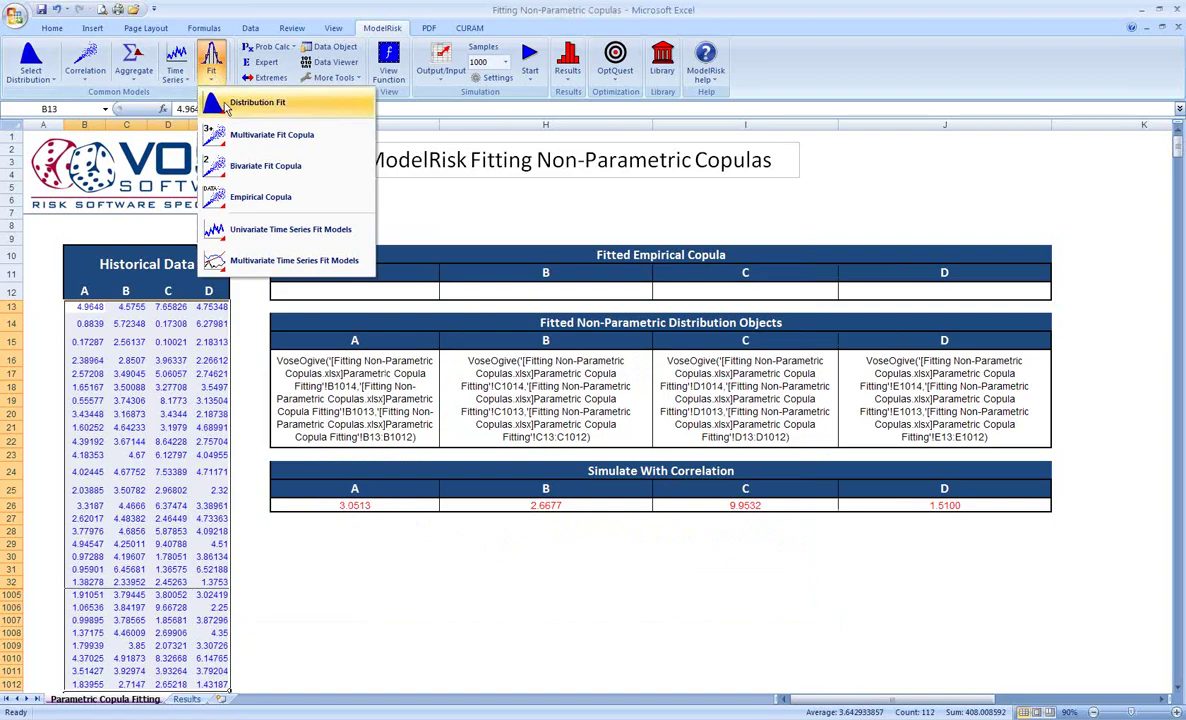
{"action": "left_click", "coordinate": [255, 197]}
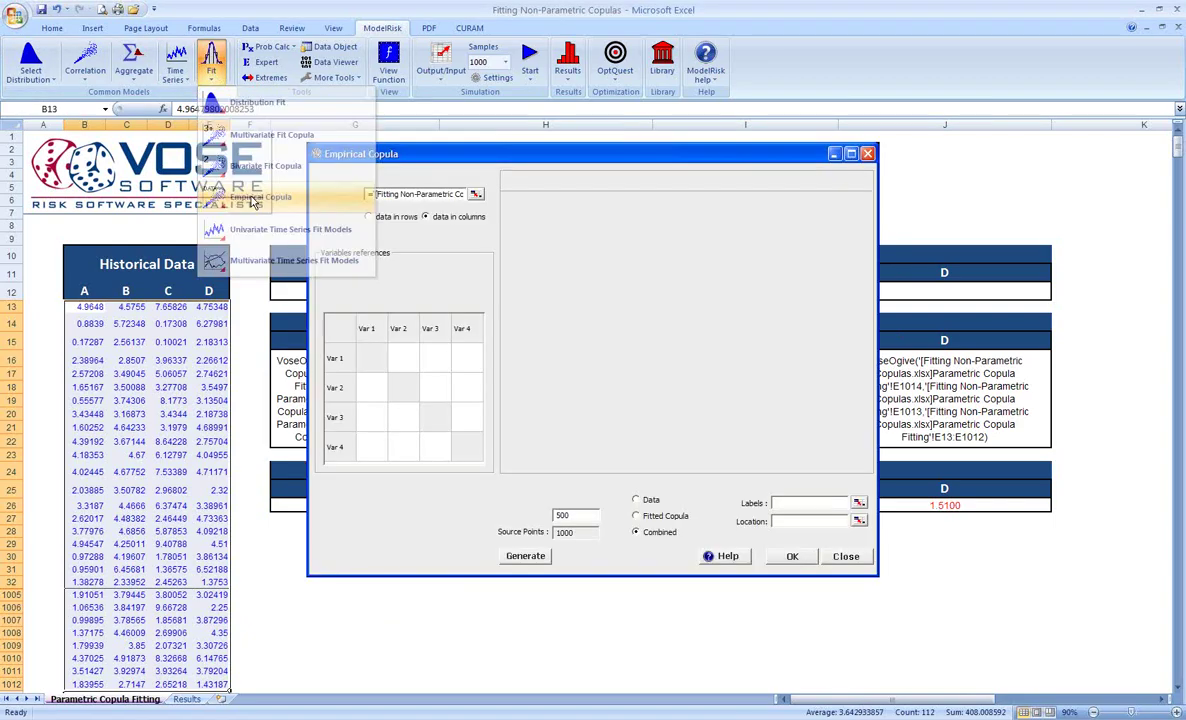
{"action": "left_click_drag", "start_coordinate": [774, 159], "coordinate": [743, 149]}
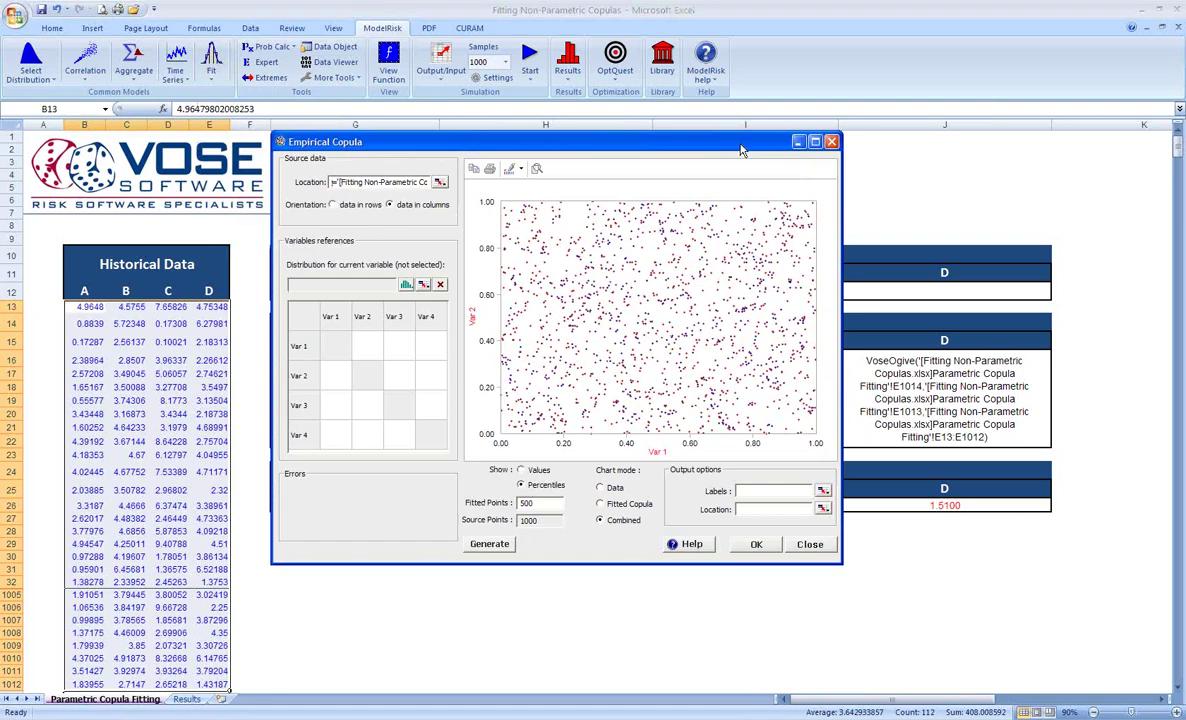
{"action": "left_click", "coordinate": [823, 492]}
{"action": "left_click_drag", "start_coordinate": [97, 292], "coordinate": [208, 291]}
{"action": "left_click", "coordinate": [417, 324]}
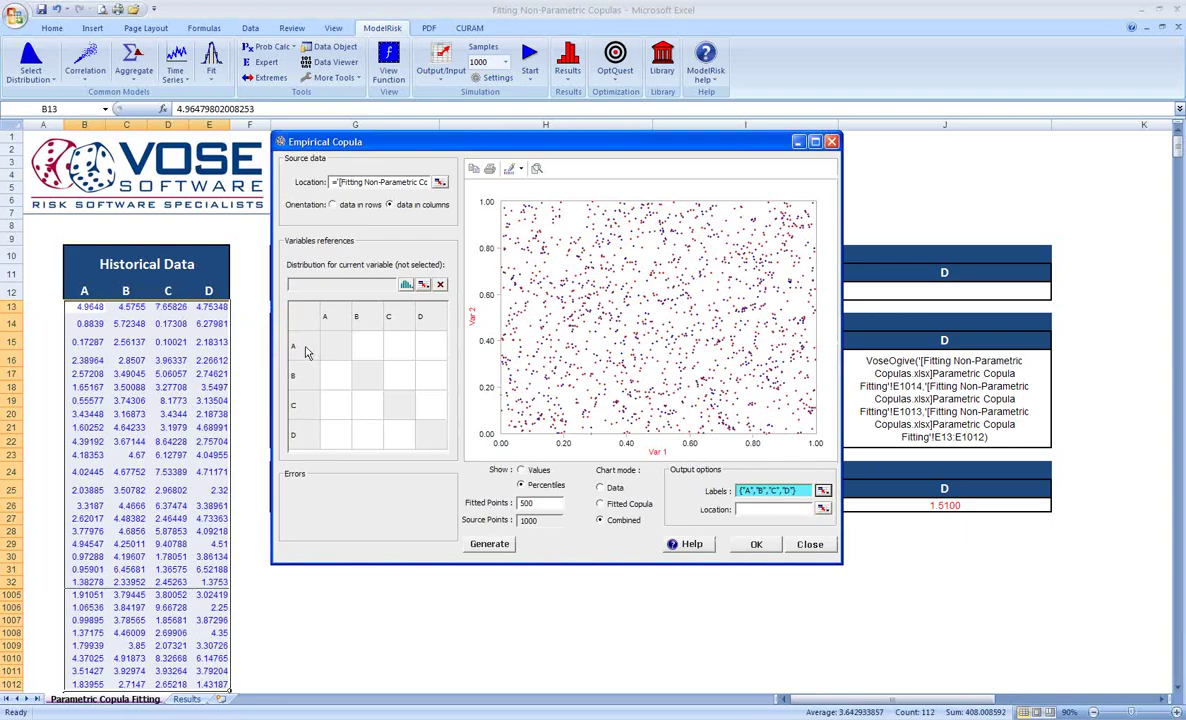
Examine the empirical copula for pairs A–B and A–C, then show only the fitted copula and view C–A and D–B
{"action": "left_click", "coordinate": [368, 343]}
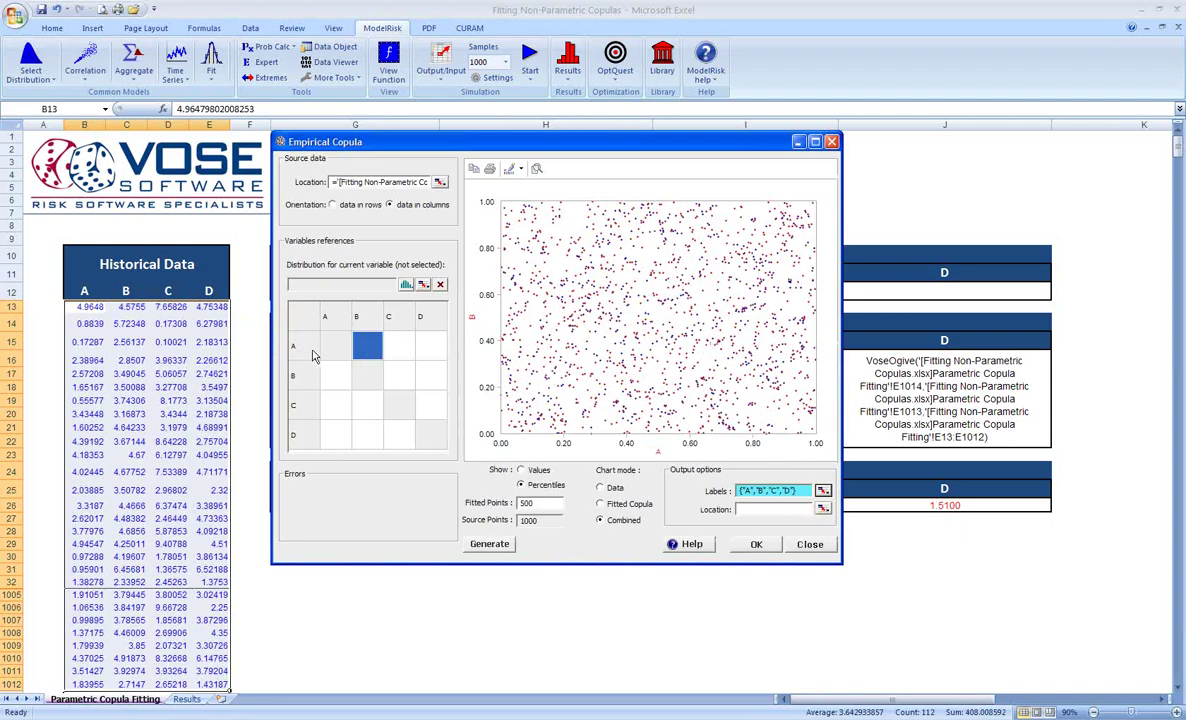
{"action": "left_click", "coordinate": [393, 340]}
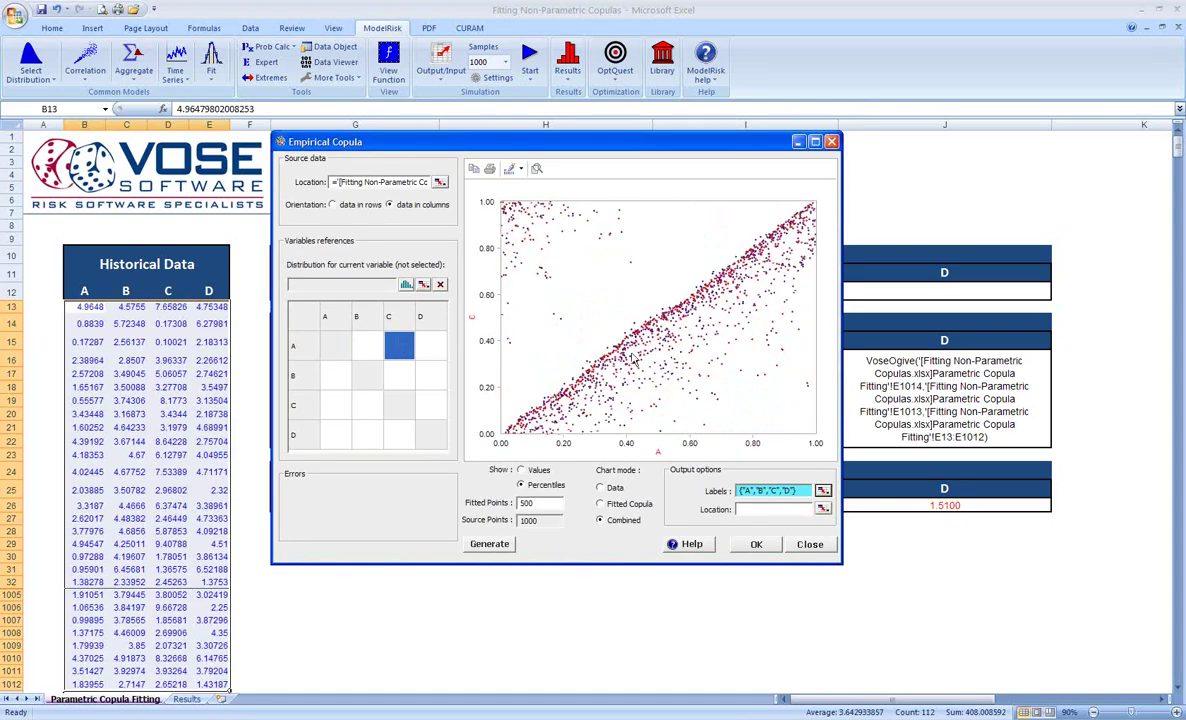
{"action": "left_click", "coordinate": [600, 505]}
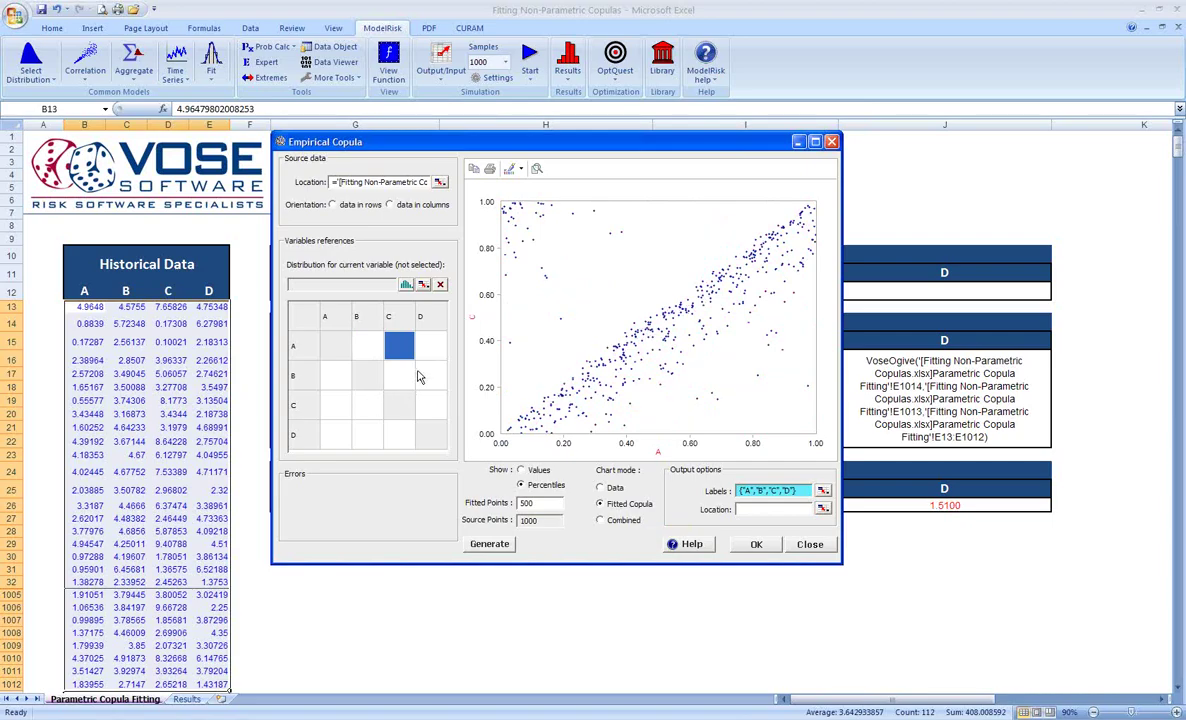
{"action": "left_click", "coordinate": [330, 400]}
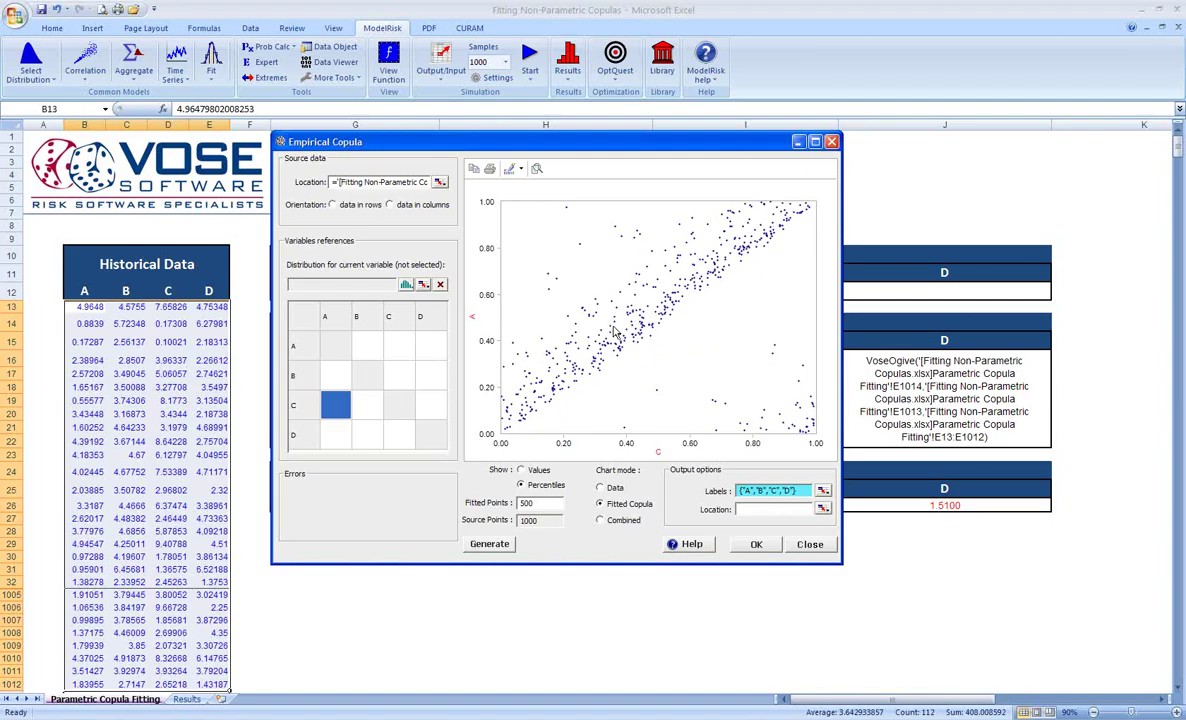
{"action": "left_click", "coordinate": [370, 434]}
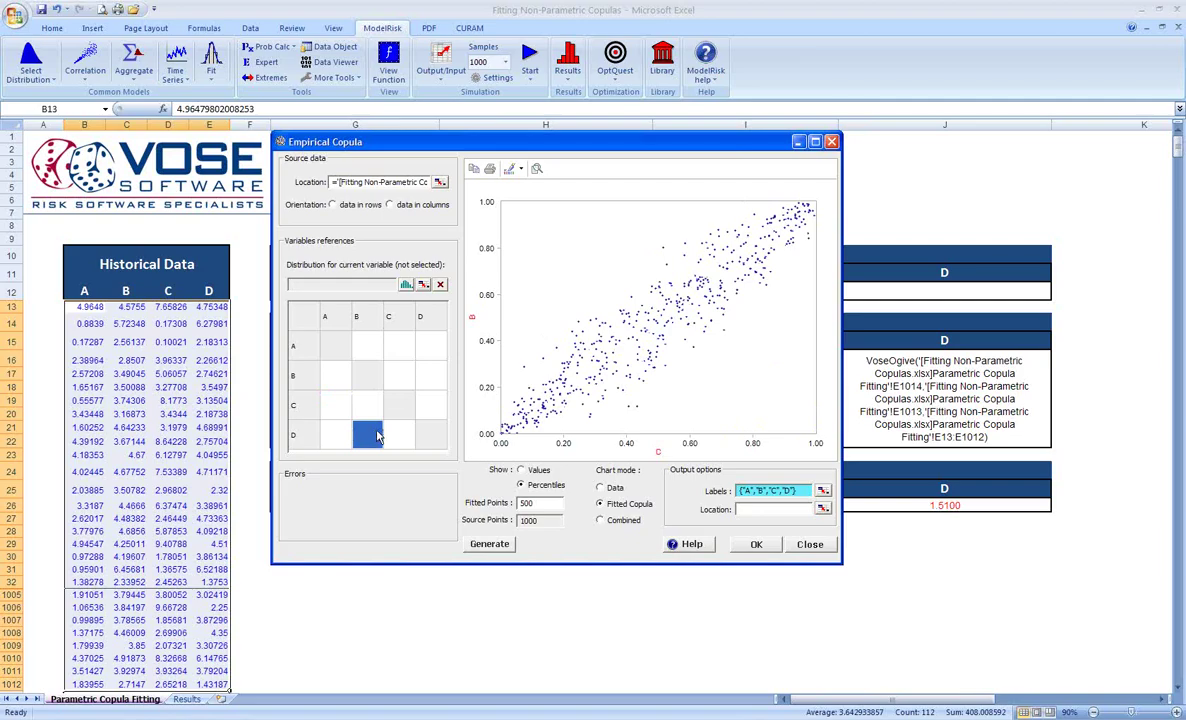
Compare the D–B data-only chart with the combined chart, and view the combined chart for pair A–C
{"action": "left_click", "coordinate": [600, 488]}
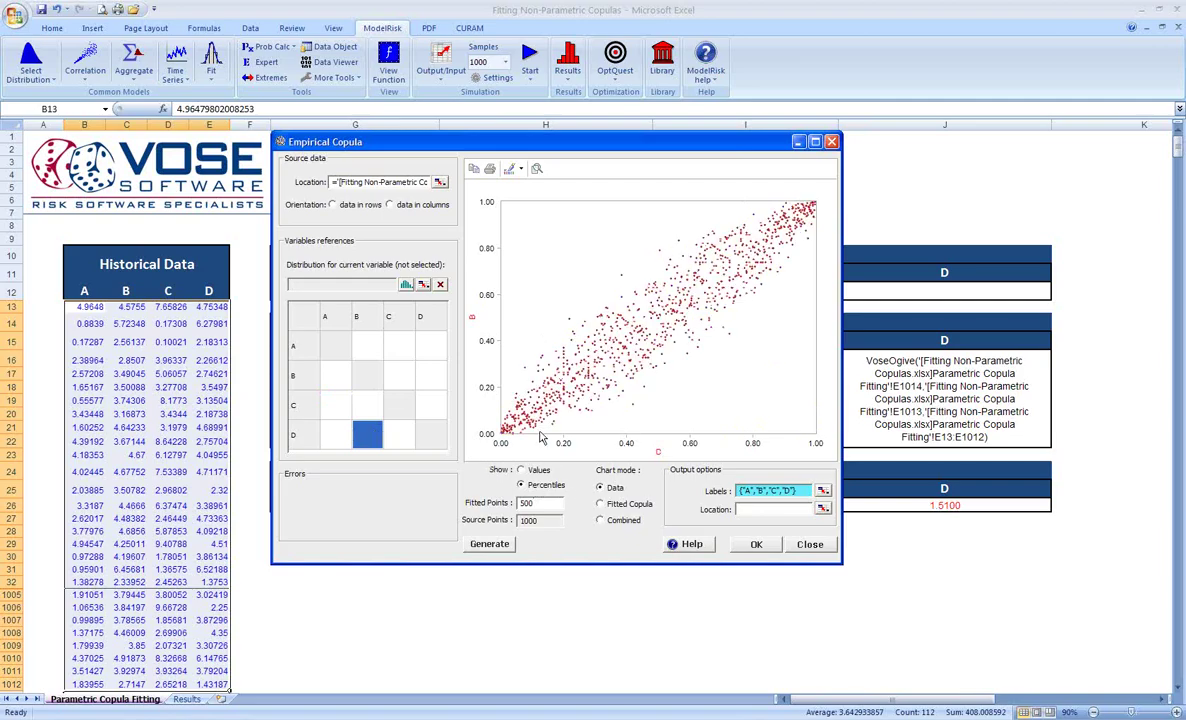
{"action": "left_click", "coordinate": [600, 521]}
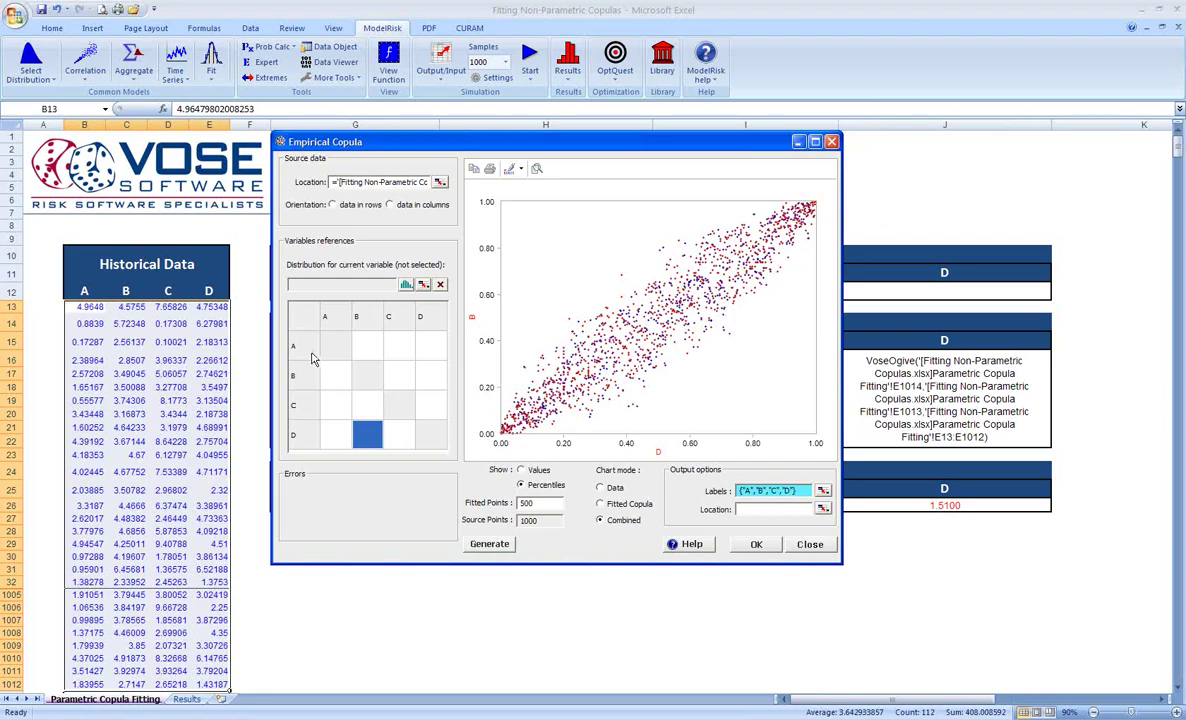
{"action": "left_click", "coordinate": [397, 345]}
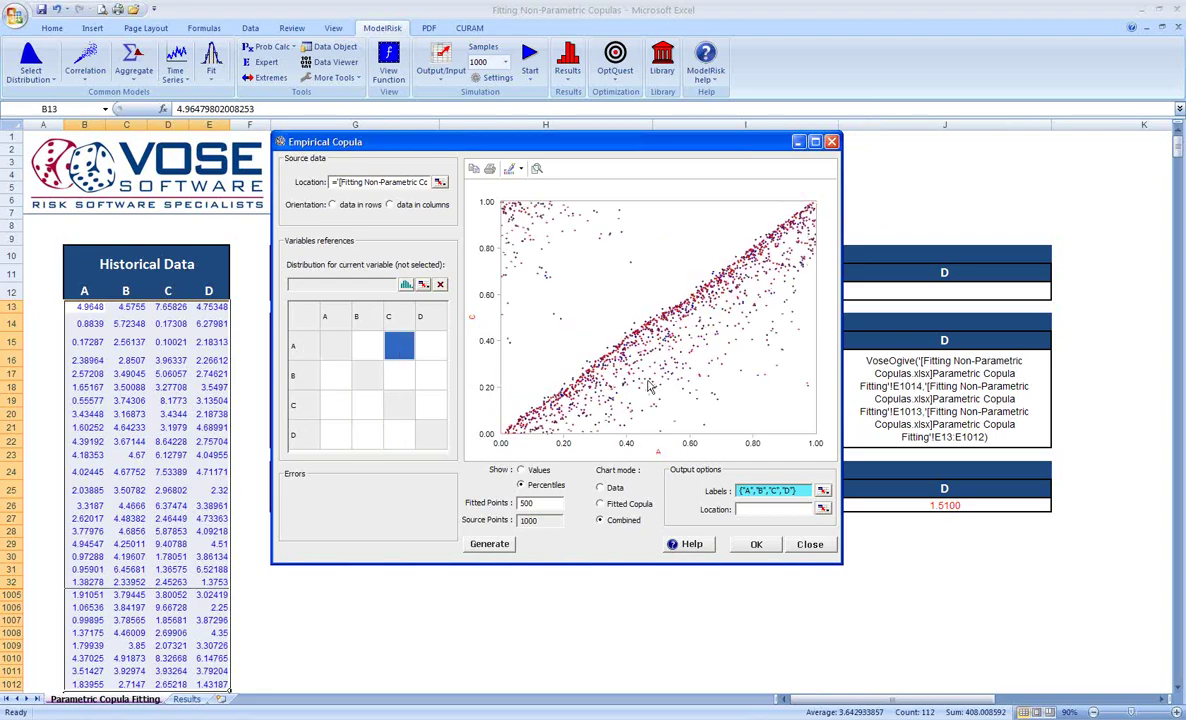
Insert the fitted empirical copula into cells G12:J12 of the Fitted Empirical Copula table
{"action": "left_click", "coordinate": [823, 510]}
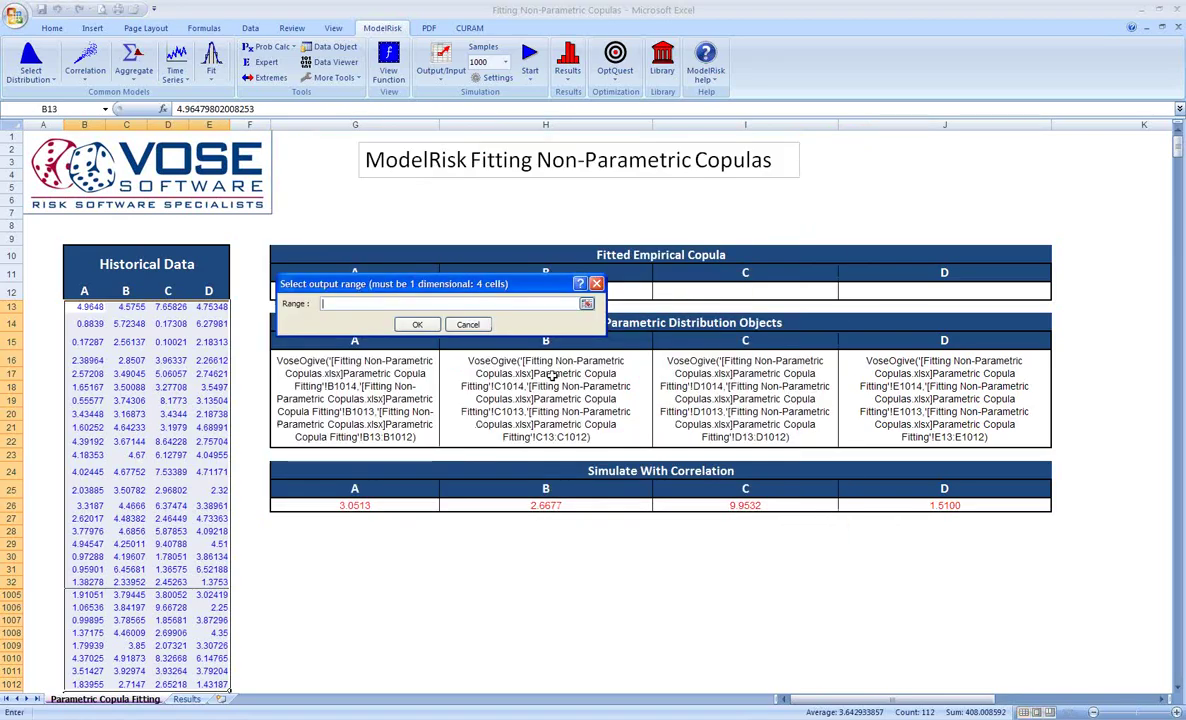
{"action": "left_click_drag", "start_coordinate": [450, 241], "coordinate": [450, 189]}
{"action": "left_click_drag", "start_coordinate": [381, 291], "coordinate": [990, 291]}
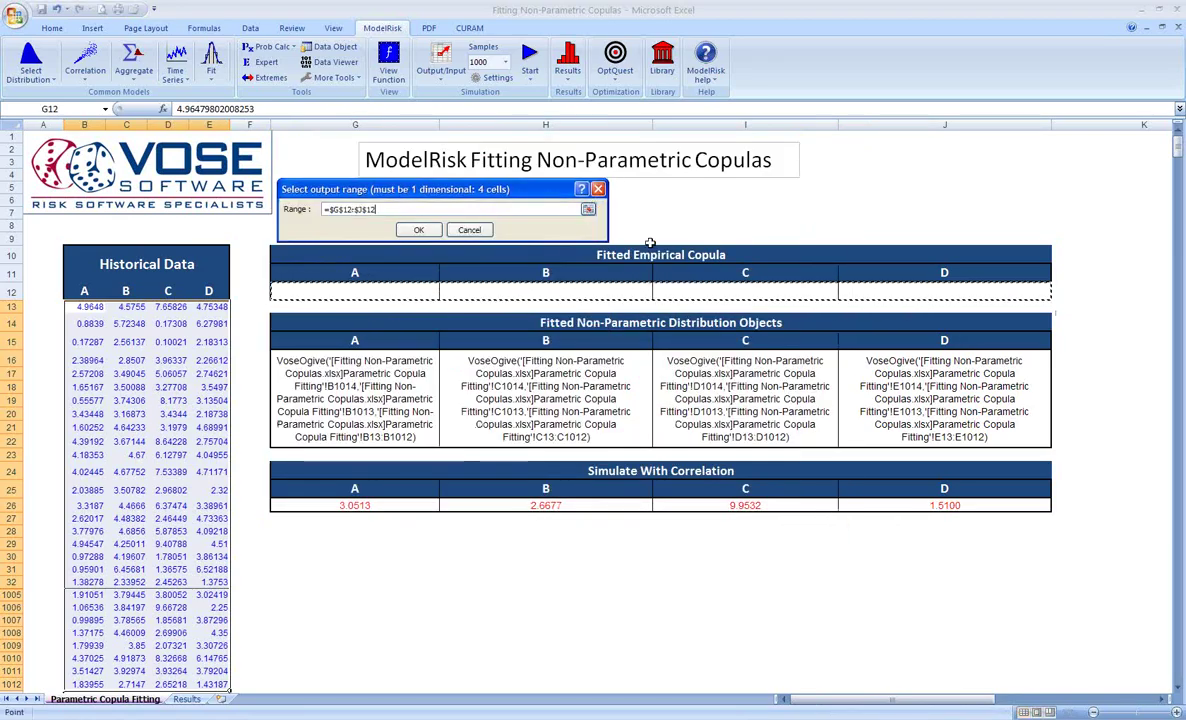
{"action": "left_click", "coordinate": [417, 229]}
{"action": "left_click", "coordinate": [757, 544]}
{"action": "mouse_move", "coordinate": [336, 291]}
{"action": "left_mouse_down"}
{"action": "mouse_move", "coordinate": [853, 300]}
{"action": "mouse_move", "coordinate": [340, 290]}
{"action": "left_mouse_up"}
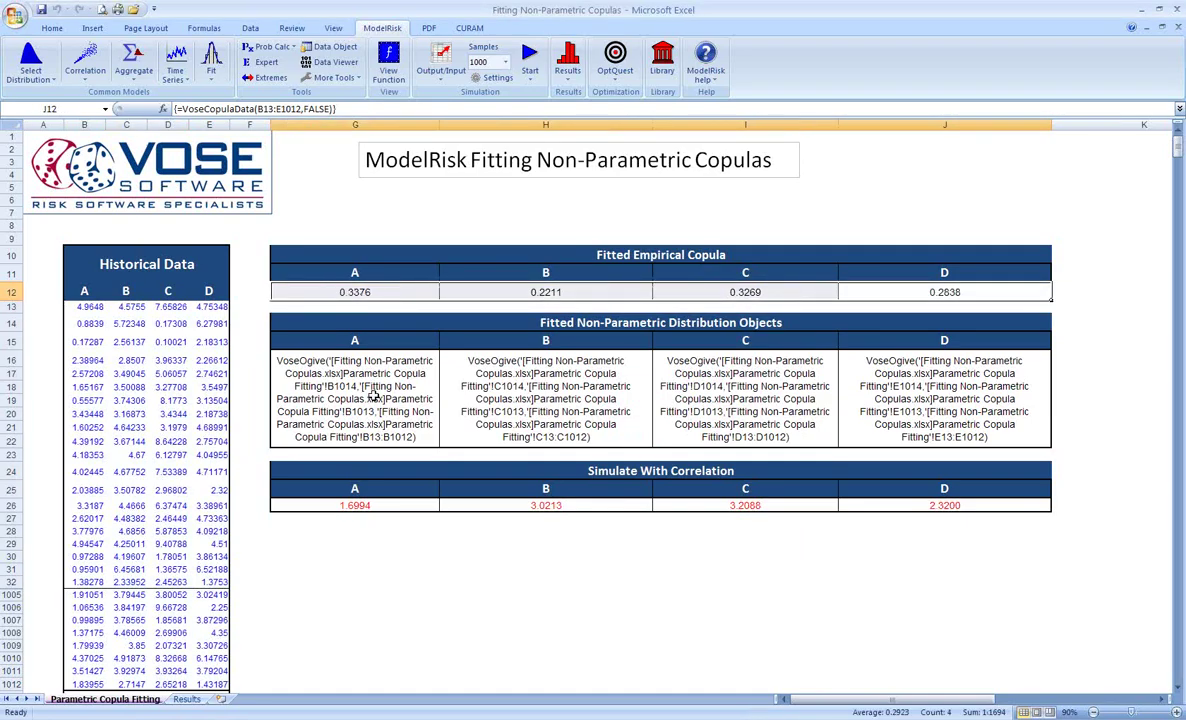
Review the VoseOgiveObject formulas for variables A to D in the Fitted Non-Parametric Distribution Objects table
{"action": "left_click_drag", "start_coordinate": [370, 394], "coordinate": [852, 394]}
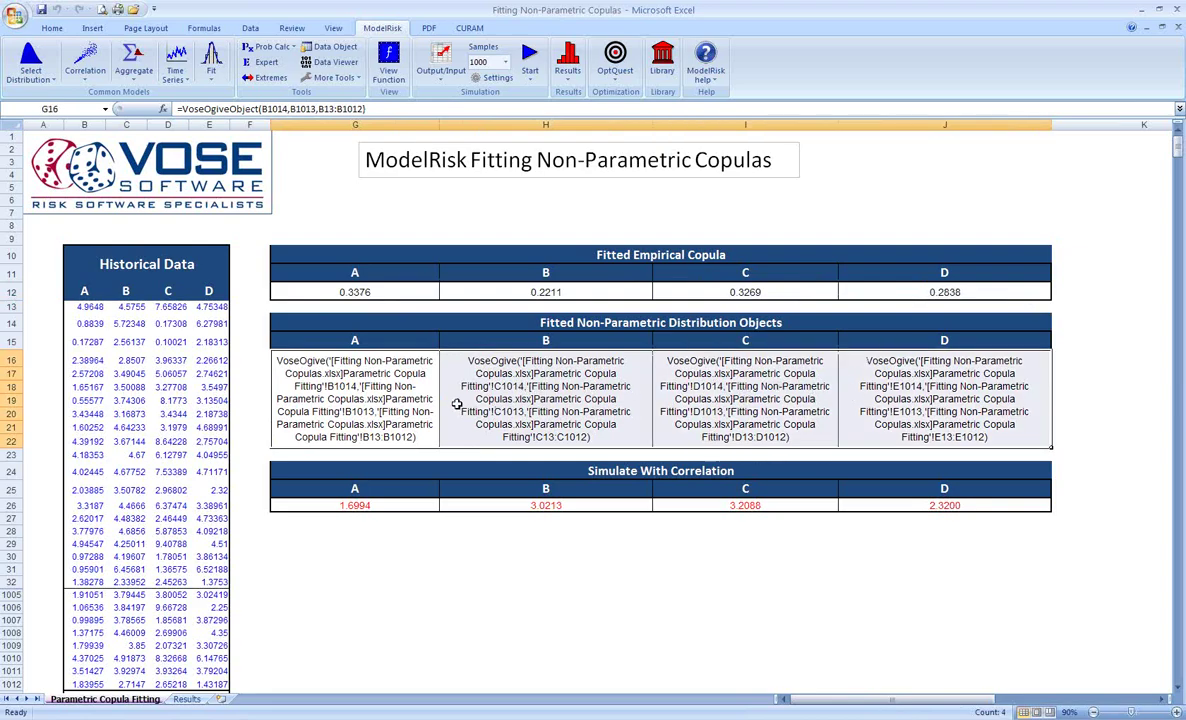
{"action": "left_click", "coordinate": [384, 390]}
{"action": "left_click", "coordinate": [498, 395]}
{"action": "left_click", "coordinate": [700, 392]}
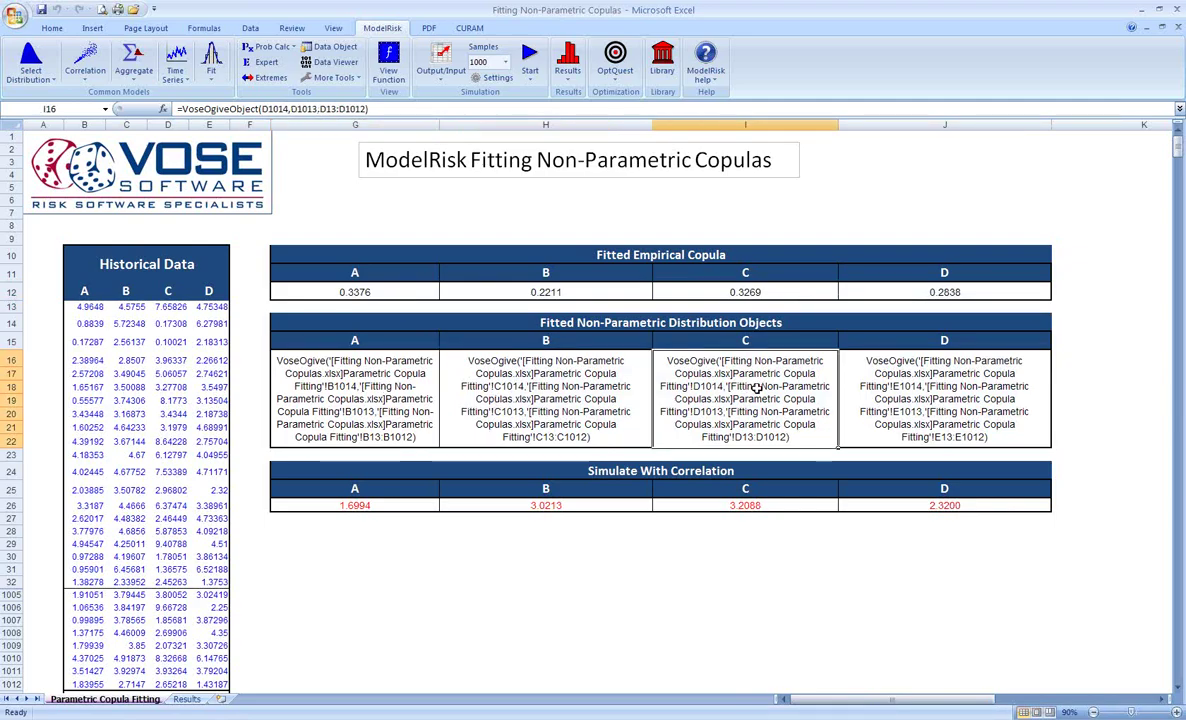
{"action": "left_click", "coordinate": [885, 396]}
{"action": "left_click", "coordinate": [755, 376]}
{"action": "left_click", "coordinate": [600, 376]}
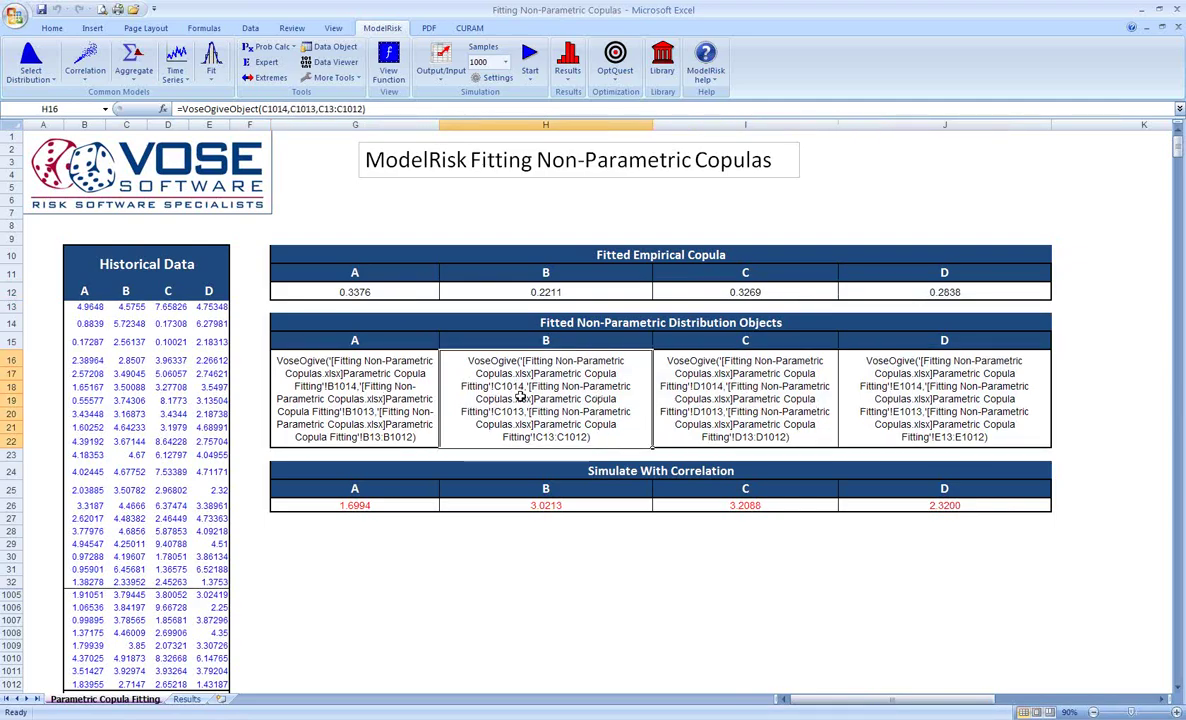
{"action": "left_click", "coordinate": [330, 370]}
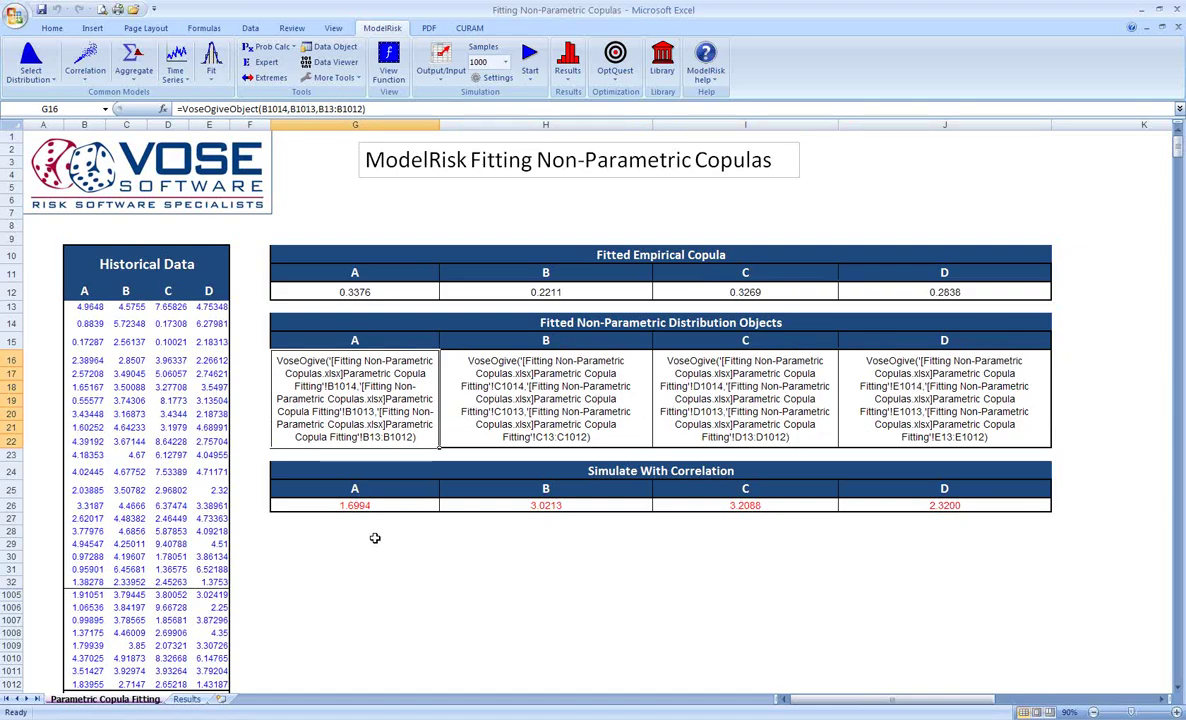
Examine the VoseSimulate formula in G26 and trace its references to the A distribution object and copula value
{"action": "left_click", "coordinate": [360, 505]}
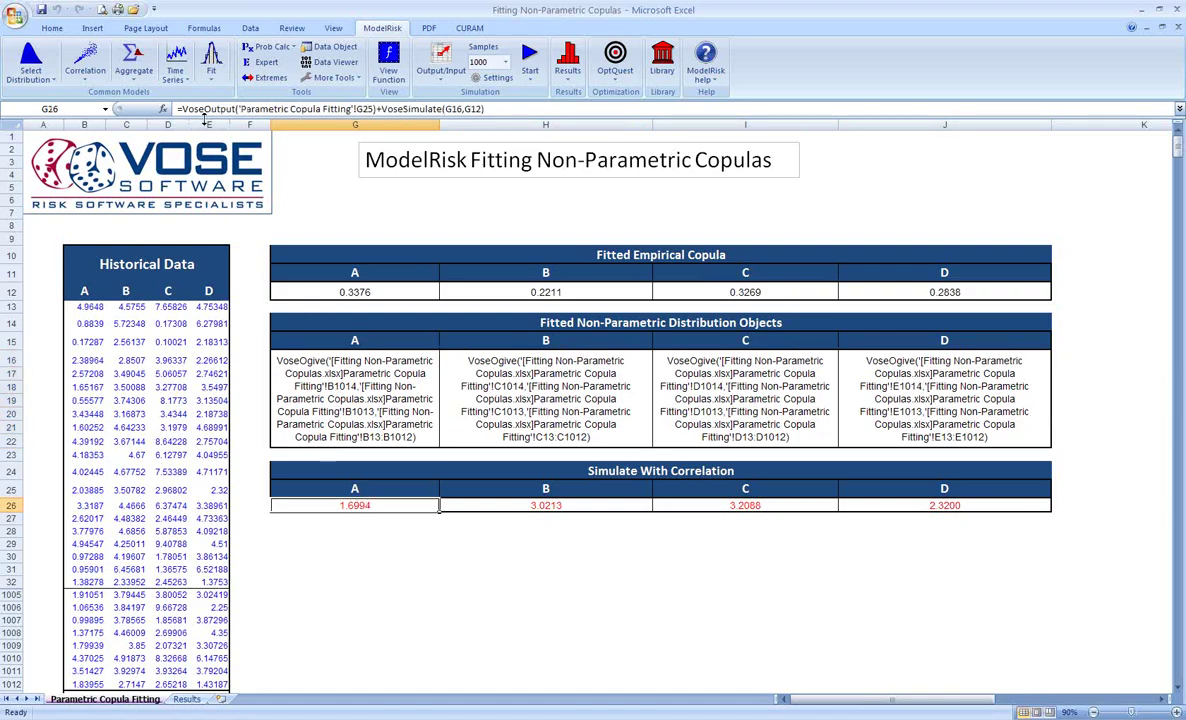
{"action": "left_click_drag", "start_coordinate": [383, 108], "coordinate": [531, 118]}
{"action": "left_click", "coordinate": [508, 111]}
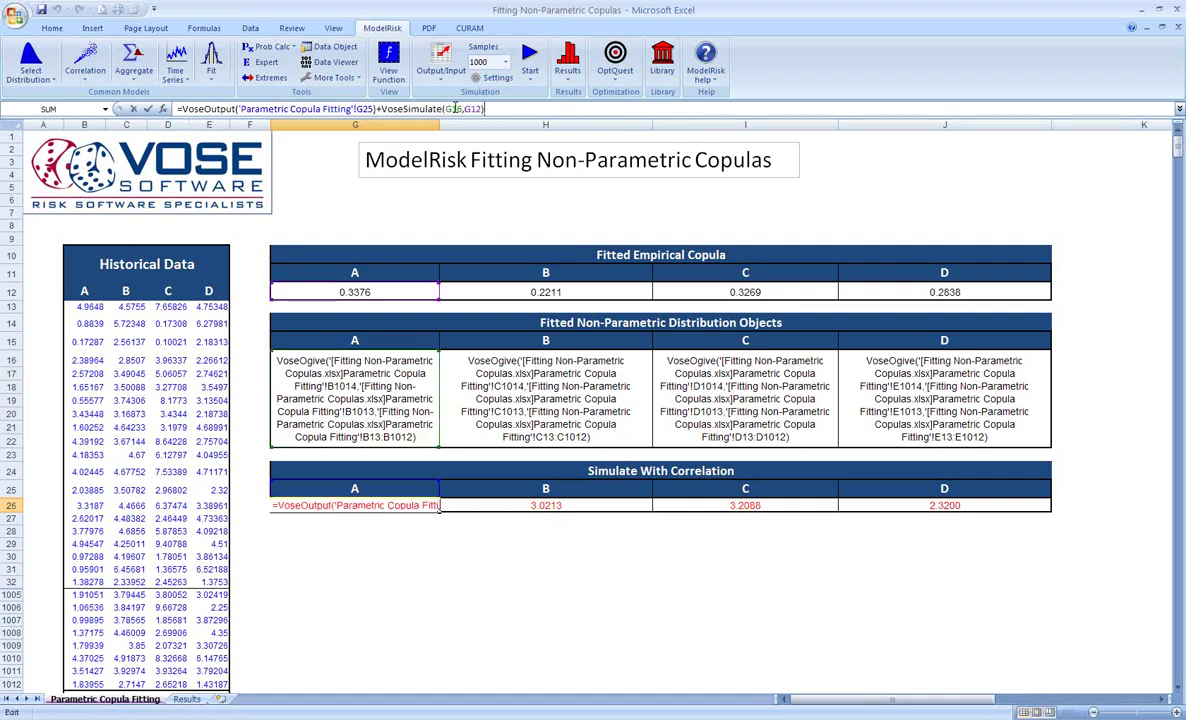
{"action": "left_click", "coordinate": [340, 397]}
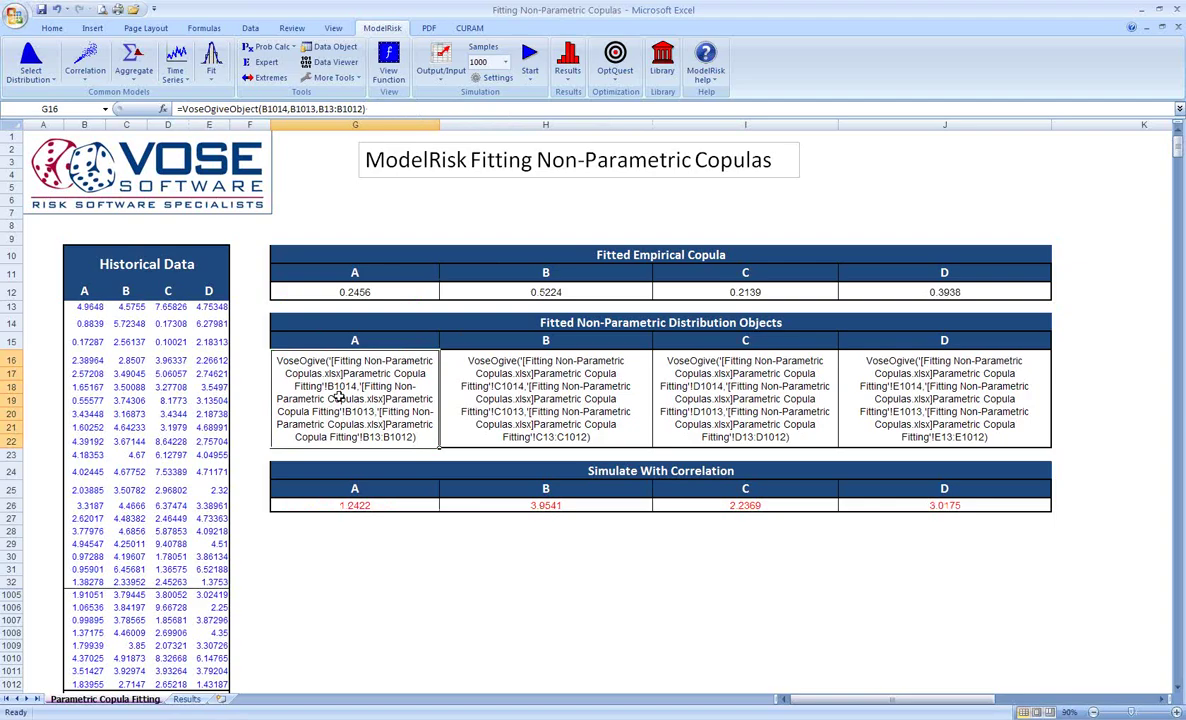
{"action": "left_click", "coordinate": [340, 507]}
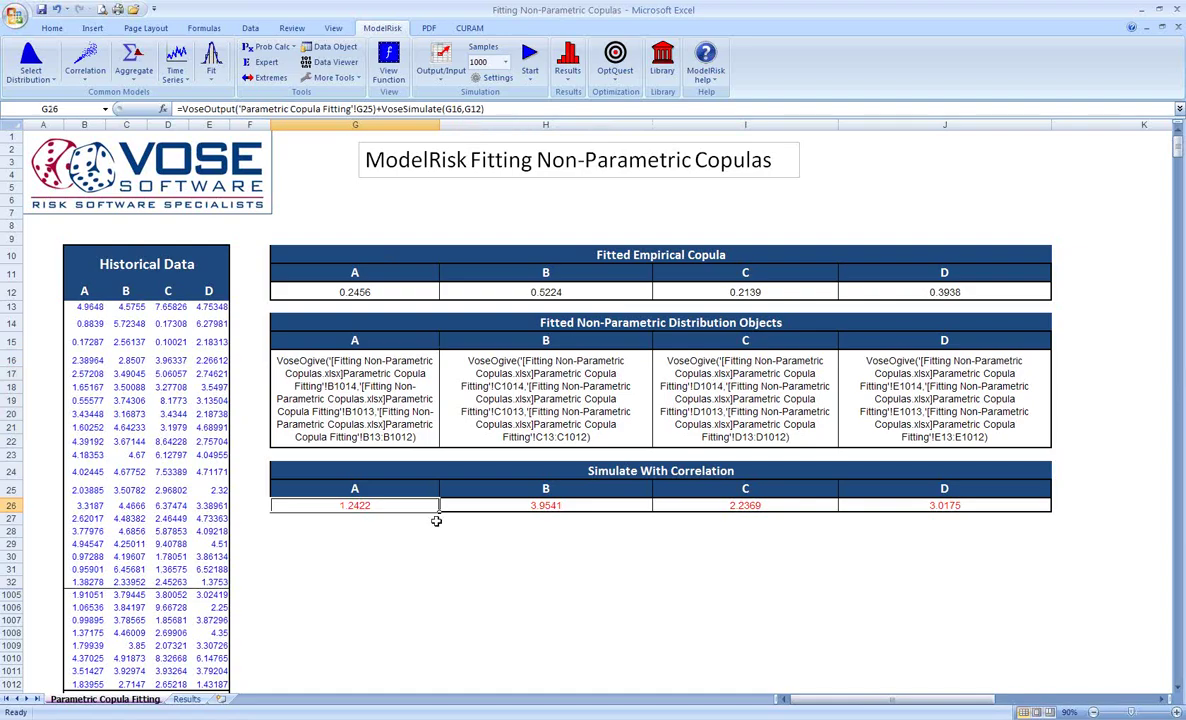
Recalculate the workbook repeatedly to generate new correlated samples in G26:J26
{"action": "left_click_drag", "start_coordinate": [395, 507], "coordinate": [869, 505]}
{"action": "key", "text": "F9"}
{"action": "key", "text": "F9"}
{"action": "key", "text": "F9"}
{"action": "key", "text": "F9"}
{"action": "key", "text": "F9"}
{"action": "key", "text": "F9"}
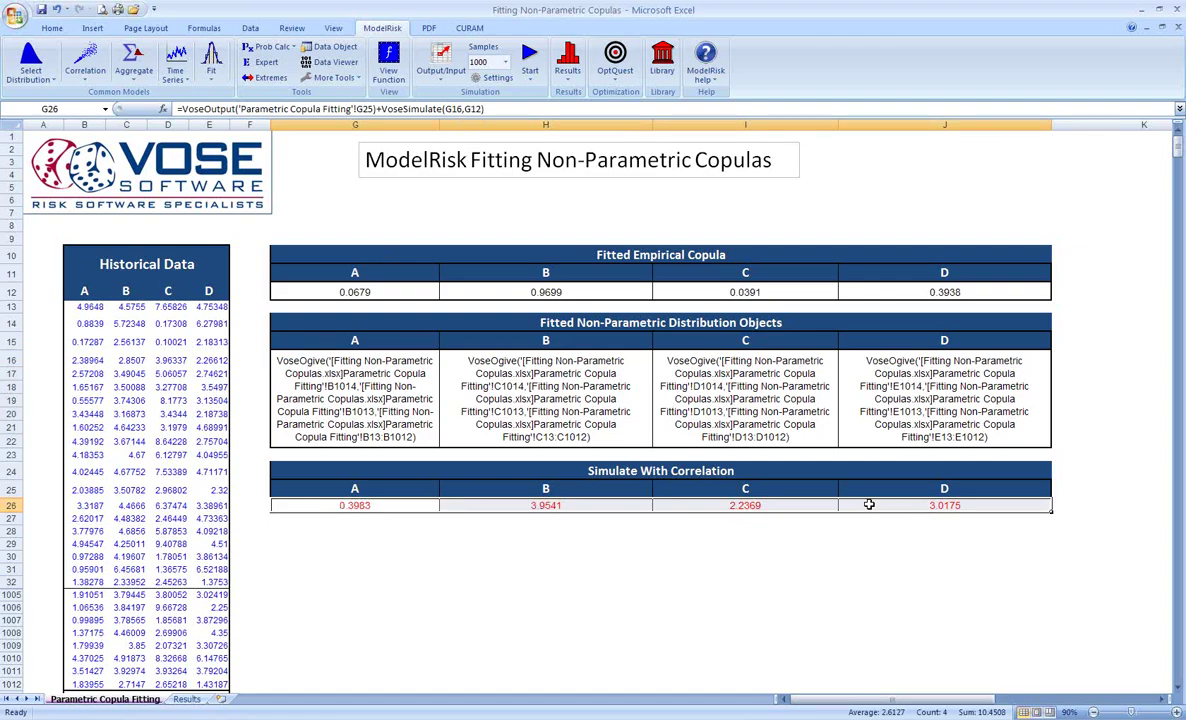
{"action": "key", "text": "F9"}
{"action": "key", "text": "F9"}
{"action": "key", "text": "F9"}
{"action": "key", "text": "F9"}
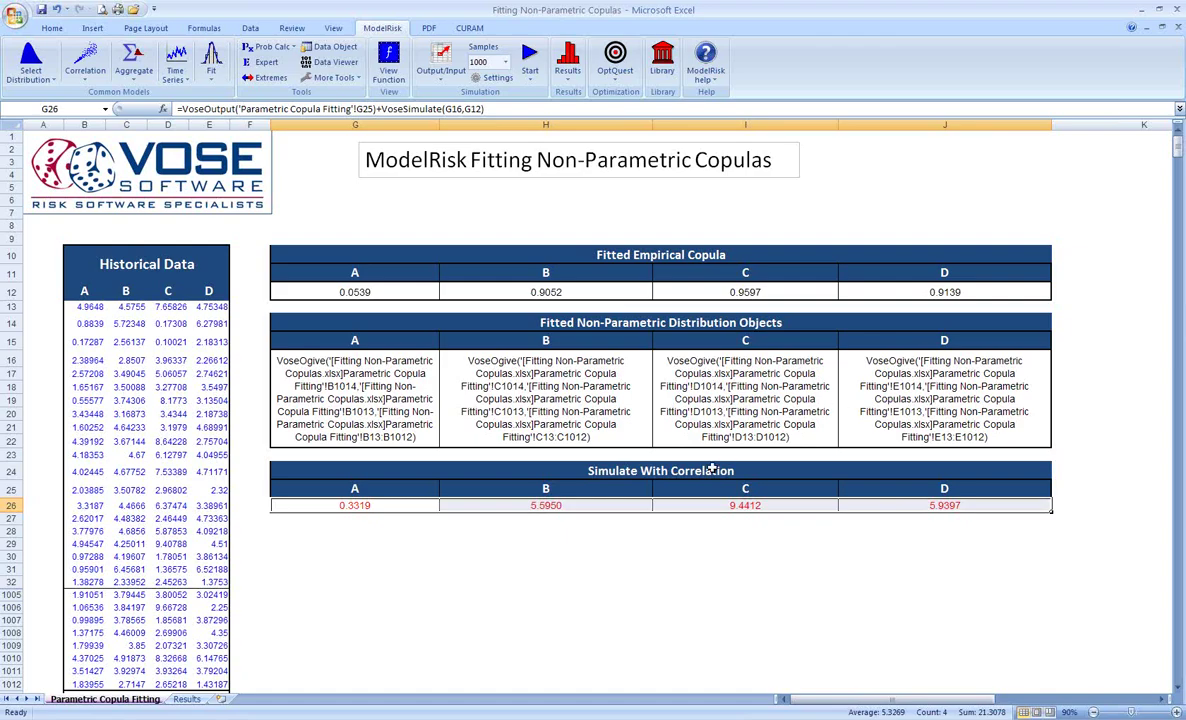
On the Results sheet, compare the blue and red scatter charts for pairs A–C and D–B
{"action": "left_click", "coordinate": [189, 699]}
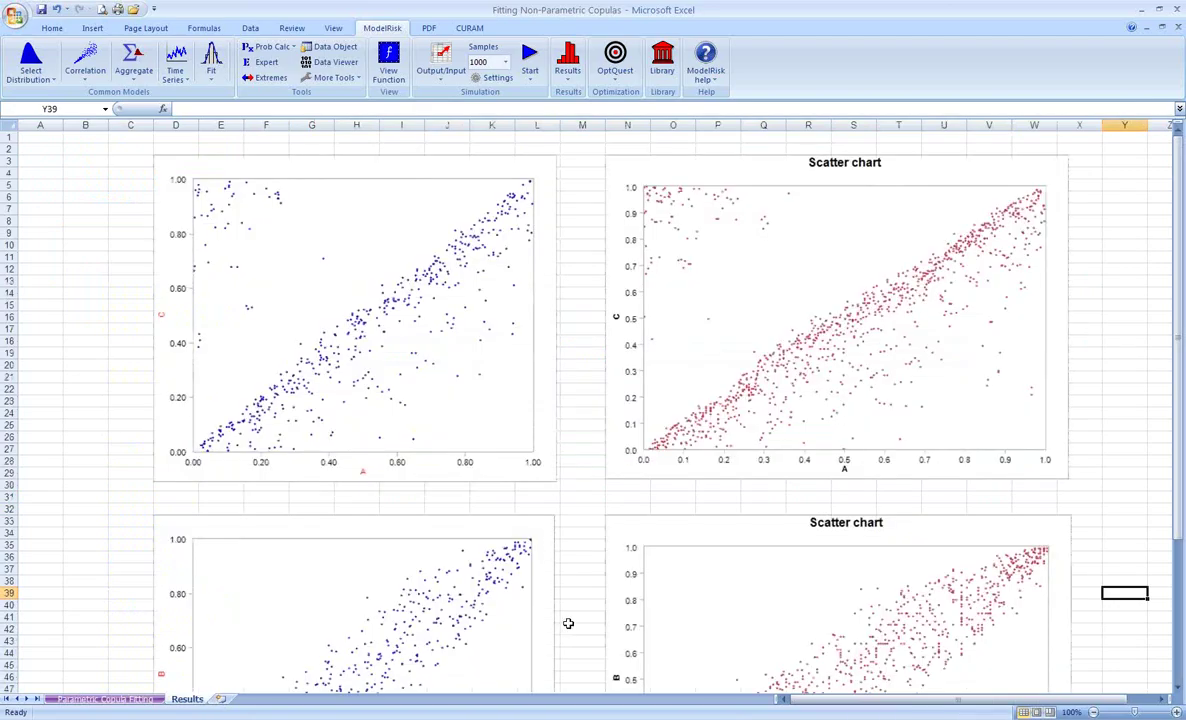
{"action": "scroll", "coordinate": [566, 622], "scroll_direction": "down", "scroll_amount": 1}
{"action": "scroll", "coordinate": [571, 587], "scroll_direction": "up", "scroll_amount": 1}
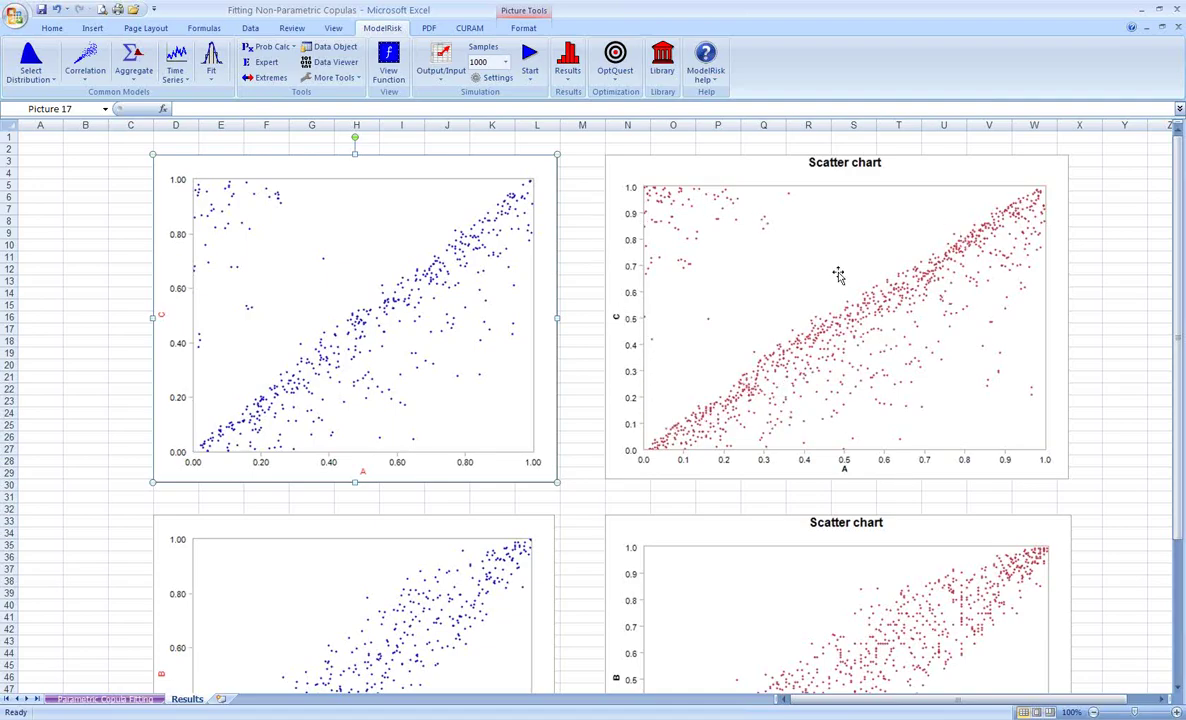
{"action": "scroll", "coordinate": [598, 453], "scroll_direction": "down", "scroll_amount": 5}
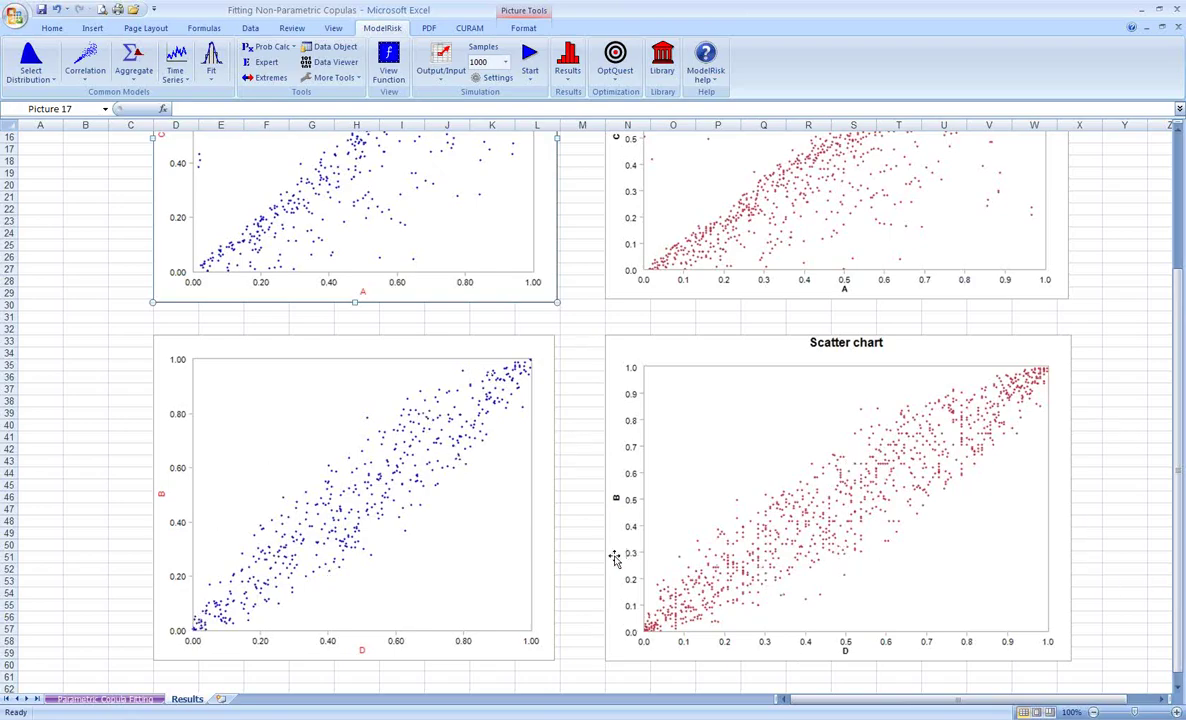
{"action": "scroll", "coordinate": [606, 561], "scroll_direction": "up", "scroll_amount": 3}
{"action": "left_click", "coordinate": [587, 436]}
{"action": "left_click", "coordinate": [587, 436]}
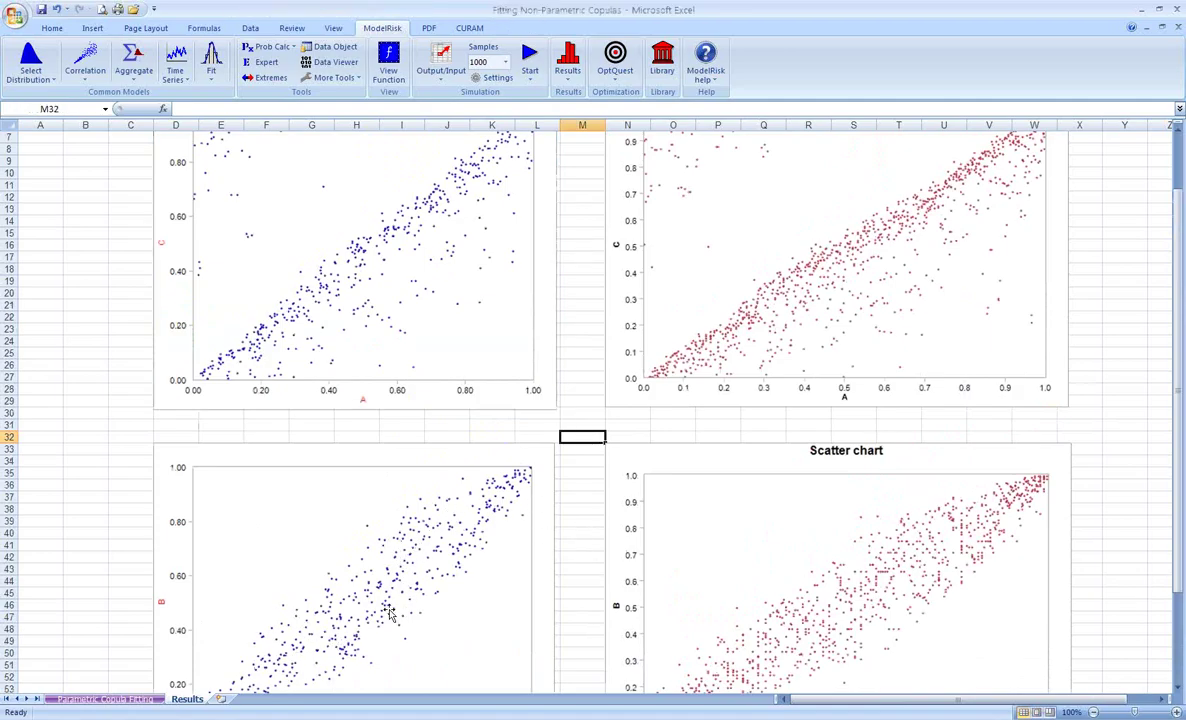
{"action": "scroll", "coordinate": [873, 607], "scroll_direction": "up", "scroll_amount": 2}
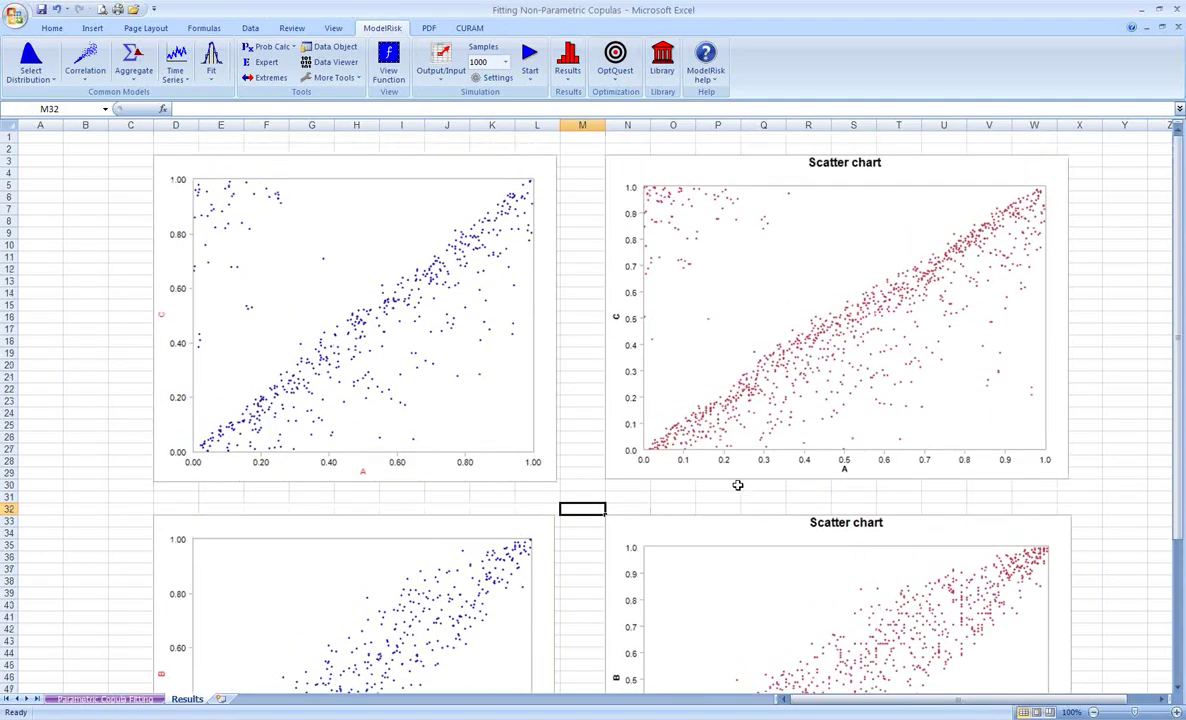